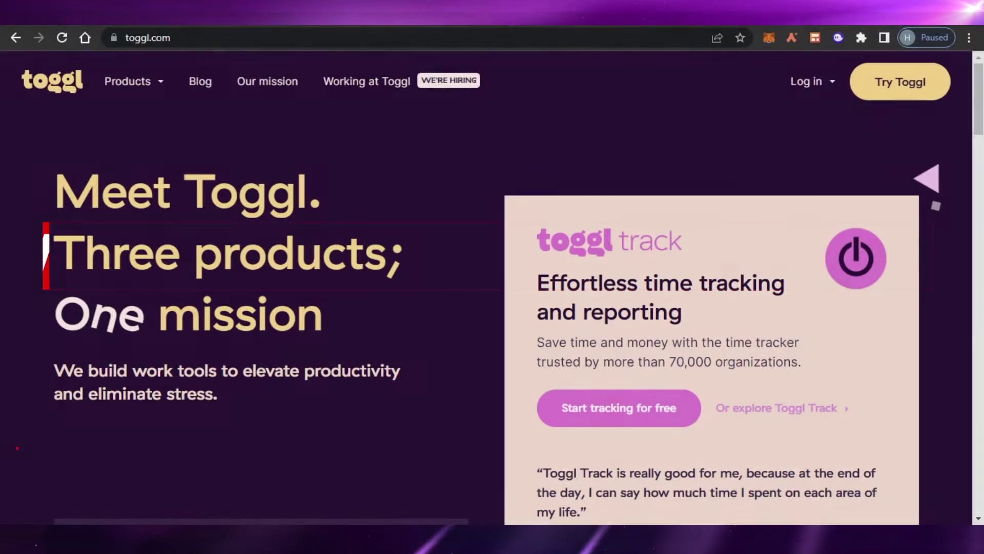
- Scroll up and down through the Toggl website homepage
{"action": "scroll", "coordinate": [492, 287], "scroll_direction": "down", "scroll_amount": 9}
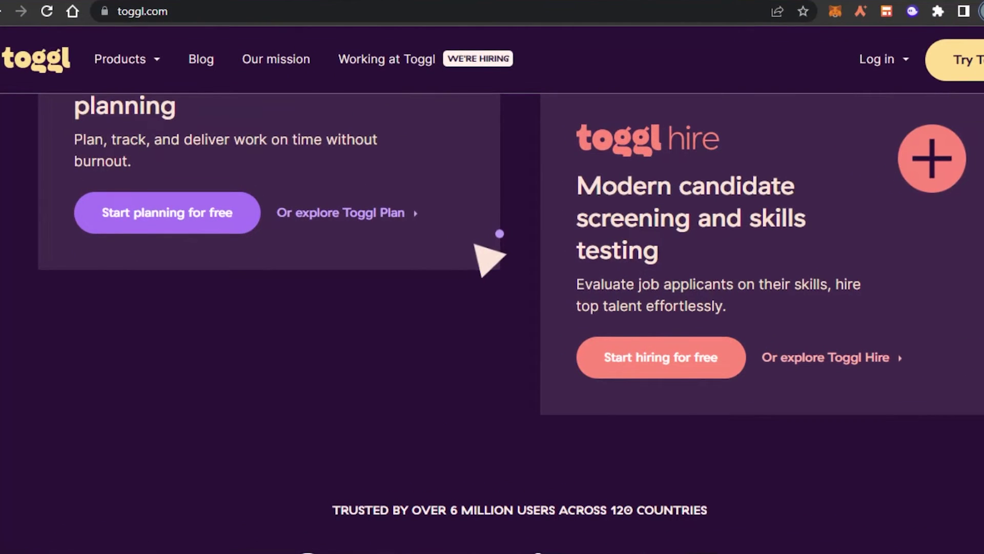
{"action": "scroll", "coordinate": [487, 259], "scroll_direction": "down", "scroll_amount": 20}
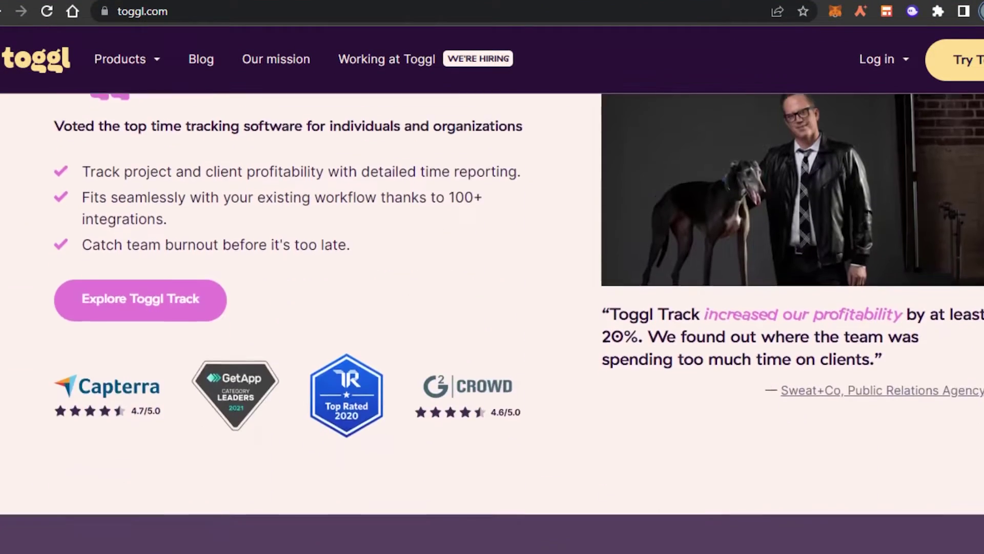
{"action": "scroll", "coordinate": [492, 307], "scroll_direction": "up", "scroll_amount": 20}
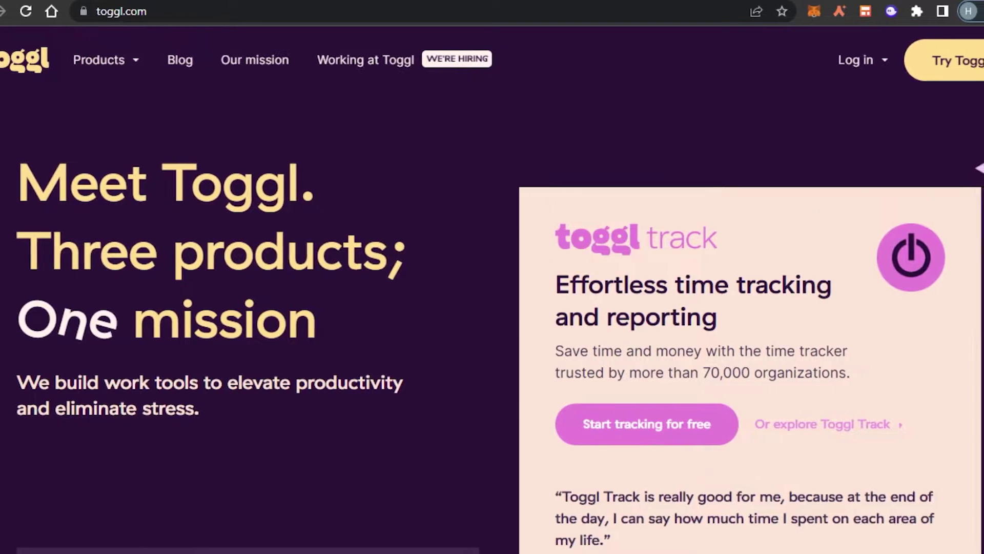
{"action": "scroll", "coordinate": [819, 209], "scroll_direction": "down", "scroll_amount": 6}
{"action": "scroll", "coordinate": [492, 308], "scroll_direction": "down", "scroll_amount": 2}
{"action": "scroll", "coordinate": [492, 308], "scroll_direction": "up", "scroll_amount": 10}
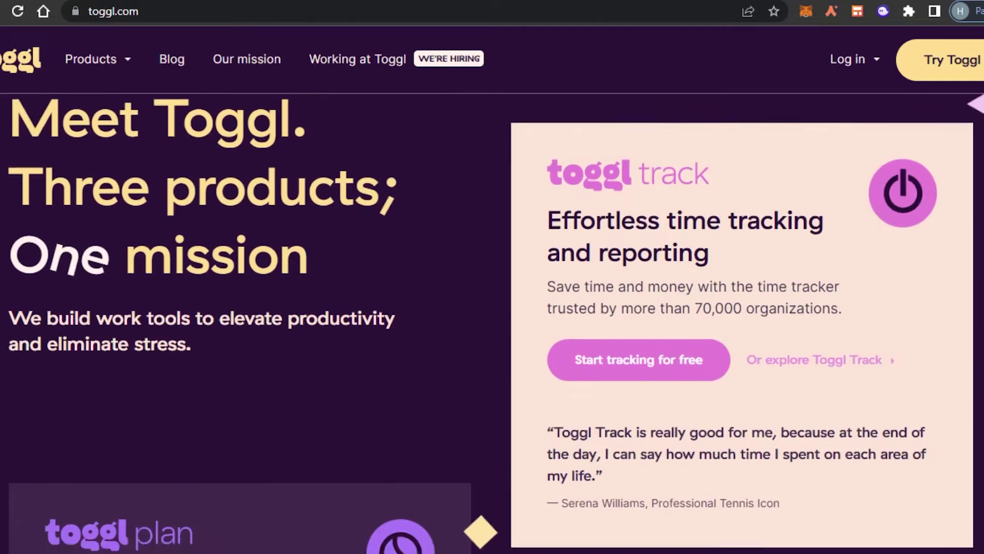
{"action": "scroll", "coordinate": [492, 307], "scroll_direction": "down", "scroll_amount": 2}
{"action": "scroll", "coordinate": [492, 307], "scroll_direction": "up", "scroll_amount": 2}
{"action": "scroll", "coordinate": [492, 307], "scroll_direction": "down", "scroll_amount": 1}
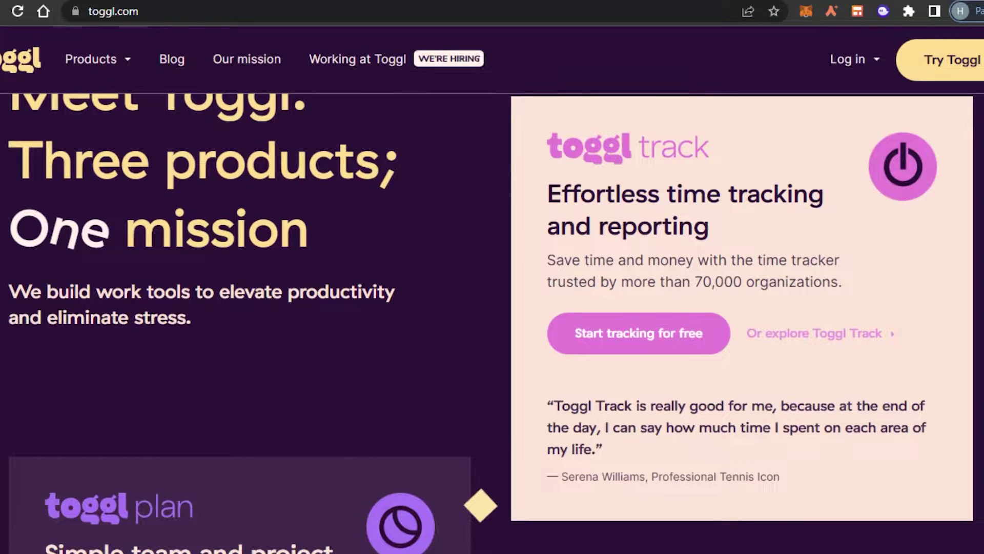
{"action": "scroll", "coordinate": [492, 323], "scroll_direction": "down", "scroll_amount": 4}
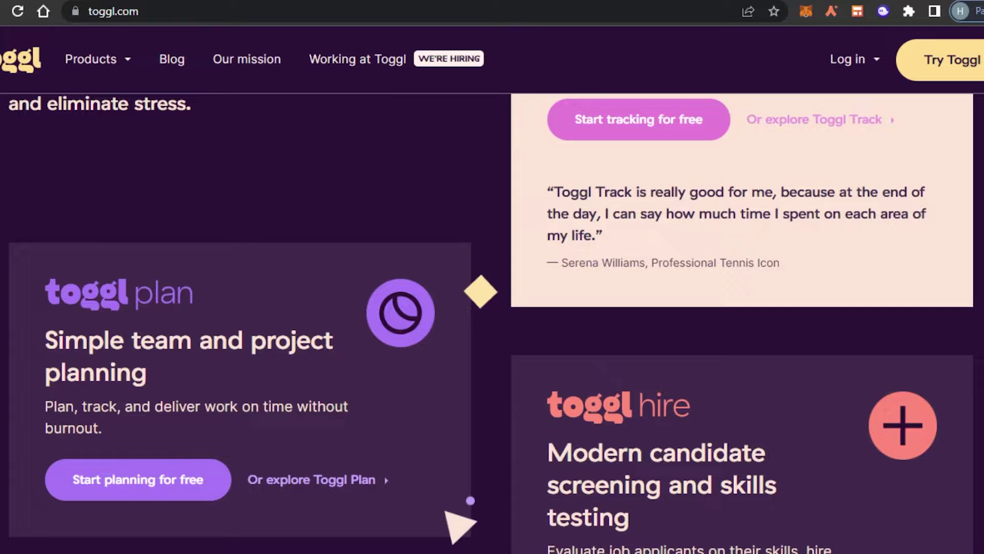
{"action": "scroll", "coordinate": [492, 308], "scroll_direction": "down", "scroll_amount": 6}
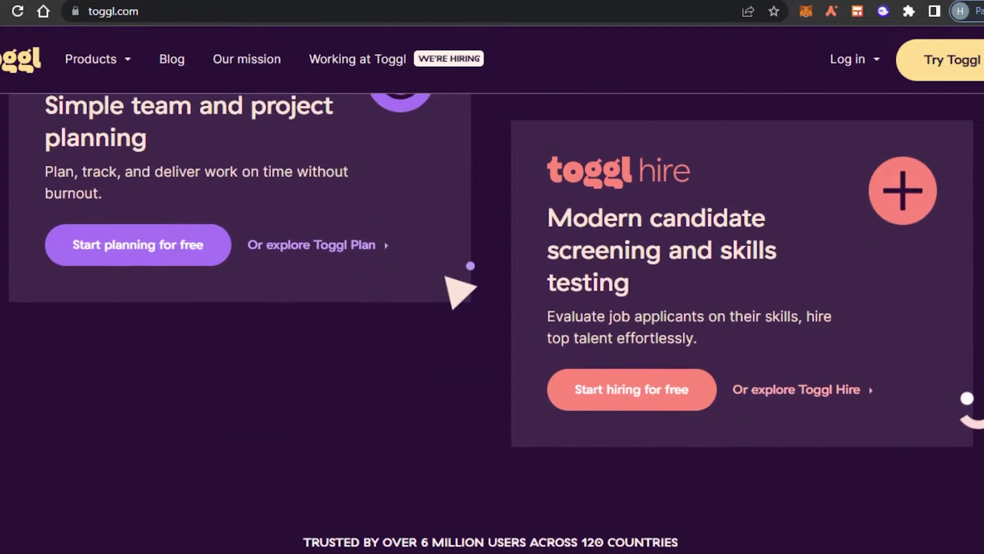
{"action": "scroll", "coordinate": [492, 308], "scroll_direction": "up", "scroll_amount": 10}
{"action": "scroll", "coordinate": [492, 307], "scroll_direction": "up", "scroll_amount": 3}
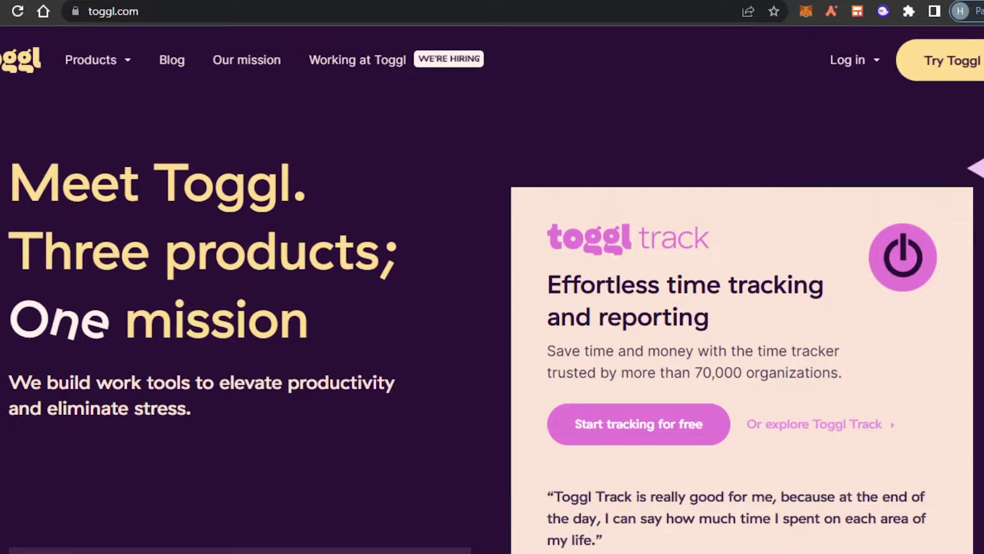
{"action": "scroll", "coordinate": [492, 307], "scroll_direction": "down", "scroll_amount": 3}
{"action": "scroll", "coordinate": [492, 308], "scroll_direction": "up", "scroll_amount": 2}
{"action": "scroll", "coordinate": [492, 308], "scroll_direction": "down", "scroll_amount": 1}
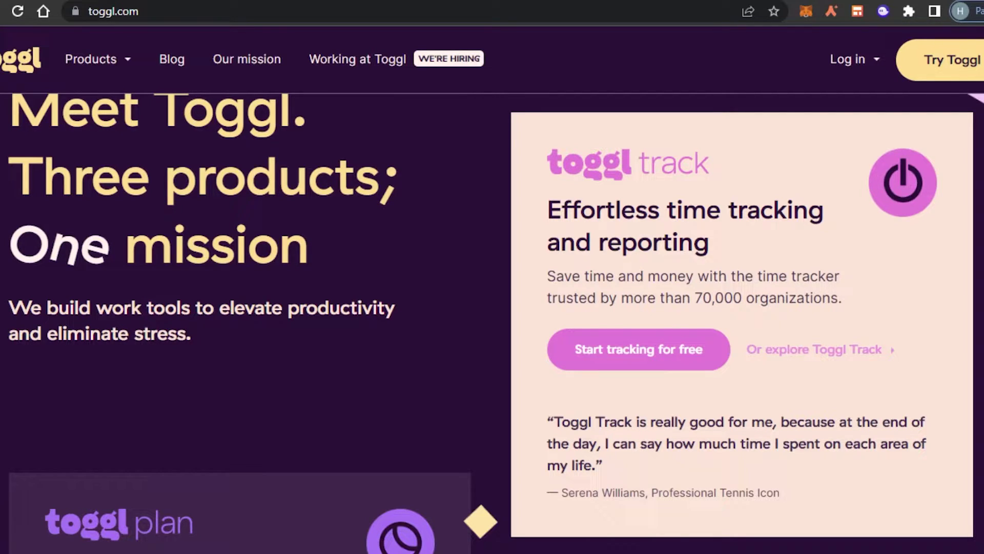
{"action": "scroll", "coordinate": [492, 307], "scroll_direction": "up", "scroll_amount": 2}
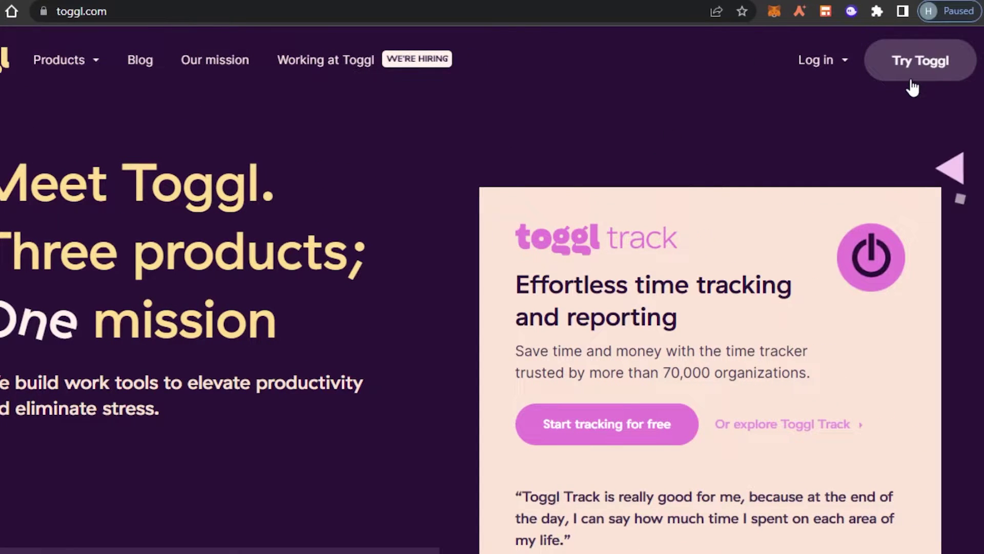
- Go to the Toggl Track product page from the Products overview
{"action": "left_click", "coordinate": [59, 60]}
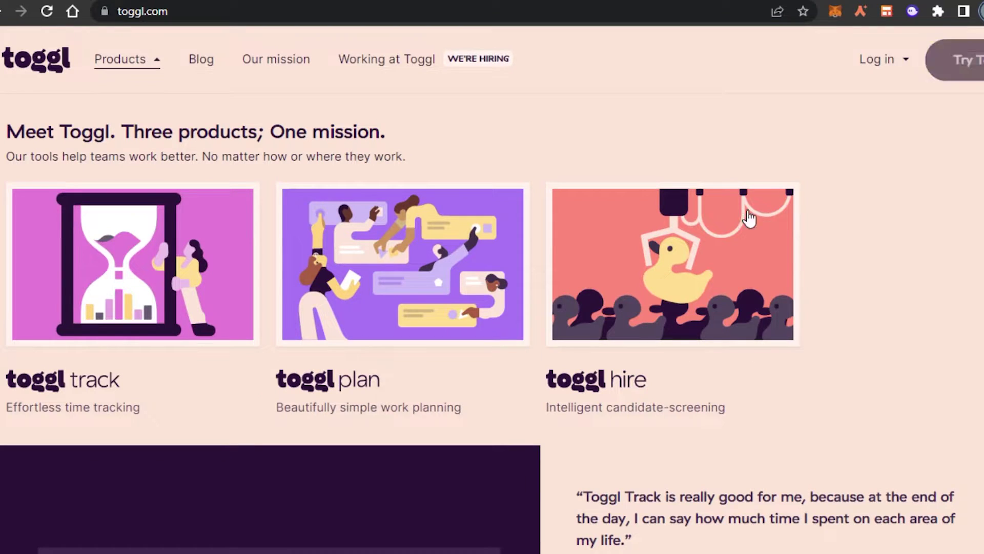
{"action": "left_click", "coordinate": [143, 281]}
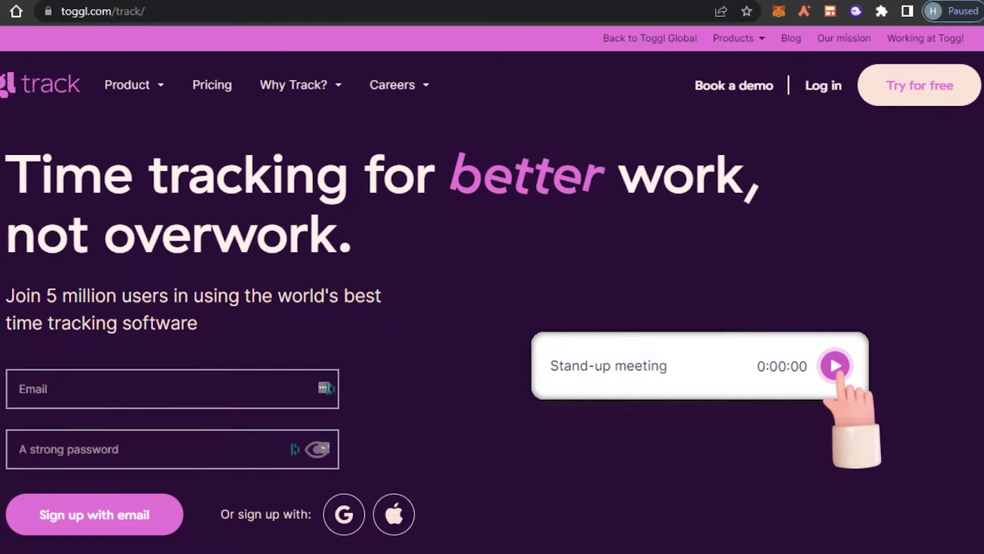
{"action": "scroll", "coordinate": [215, 253], "scroll_direction": "down", "scroll_amount": 3}
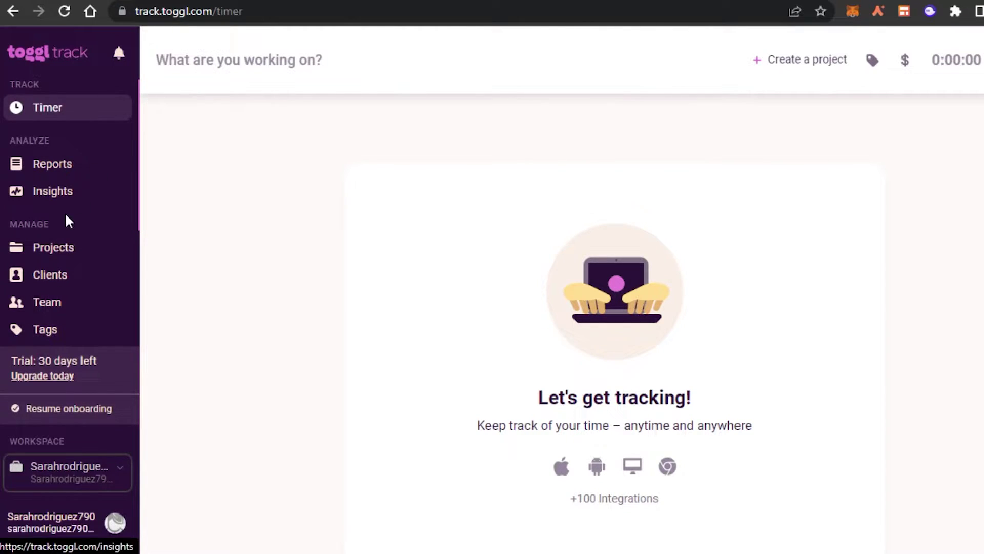
- Open the empty Projects page from the Manage section of the sidebar
{"action": "left_click", "coordinate": [51, 247]}
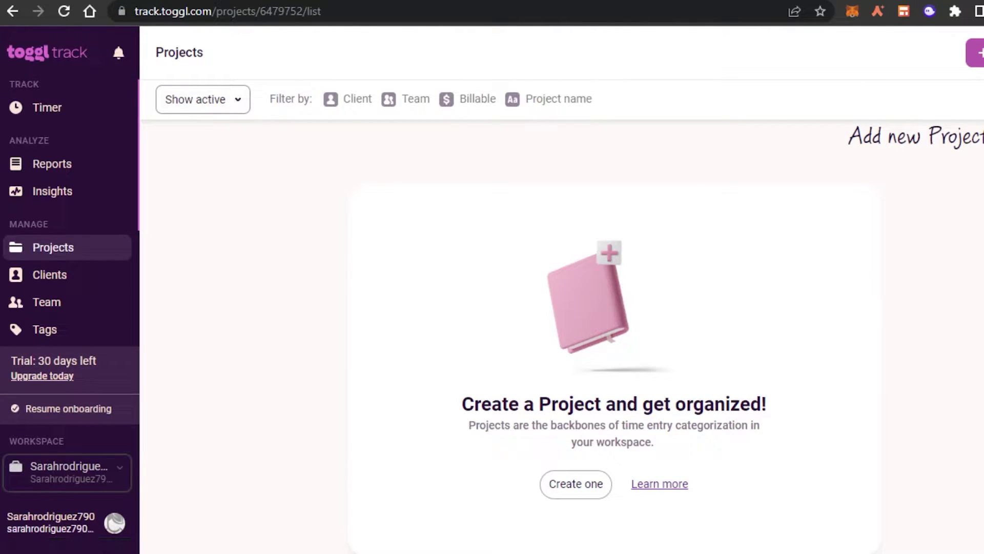
- Create the project 'TSG Videos', leaving its client empty
{"action": "left_click", "coordinate": [974, 52]}
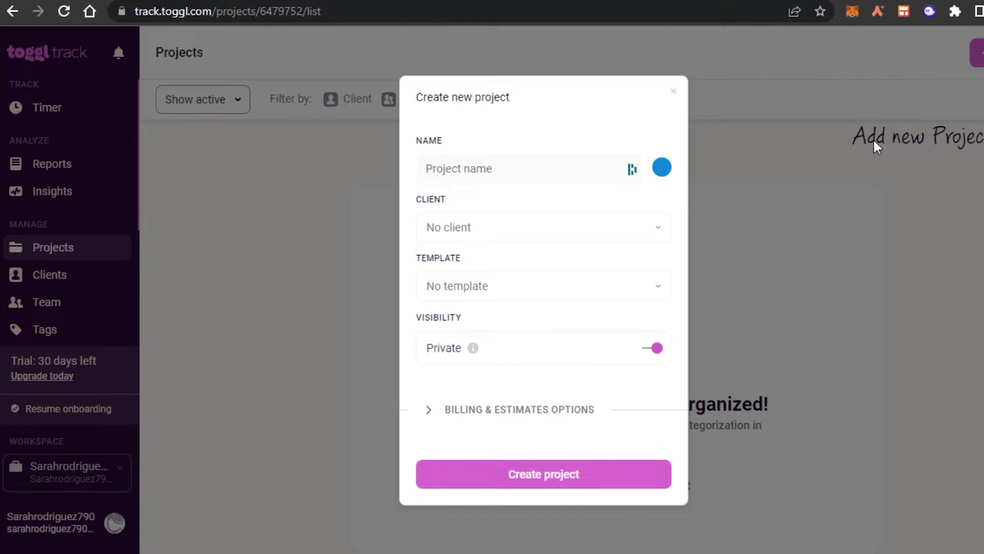
{"action": "left_click", "coordinate": [498, 177]}
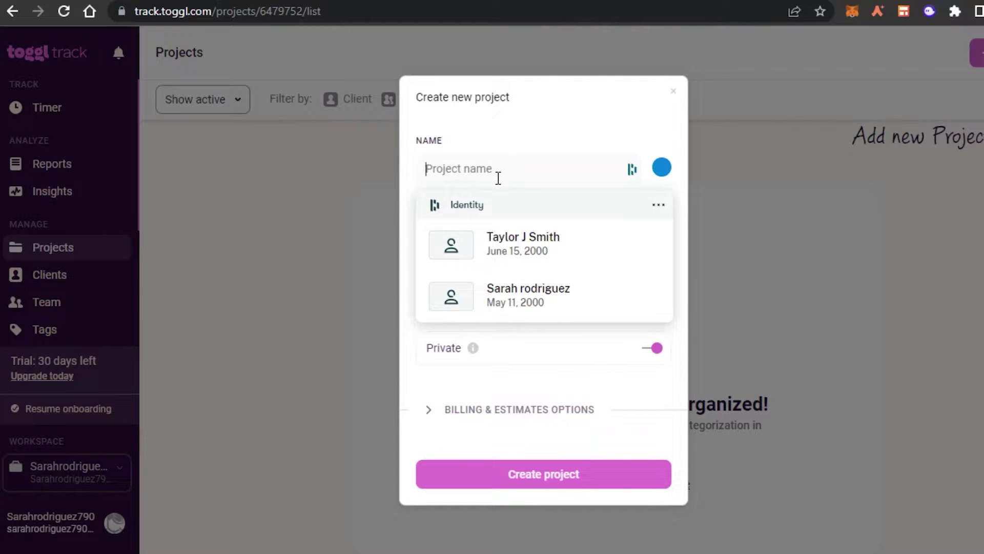
{"action": "type", "text": "TSG Videos"}
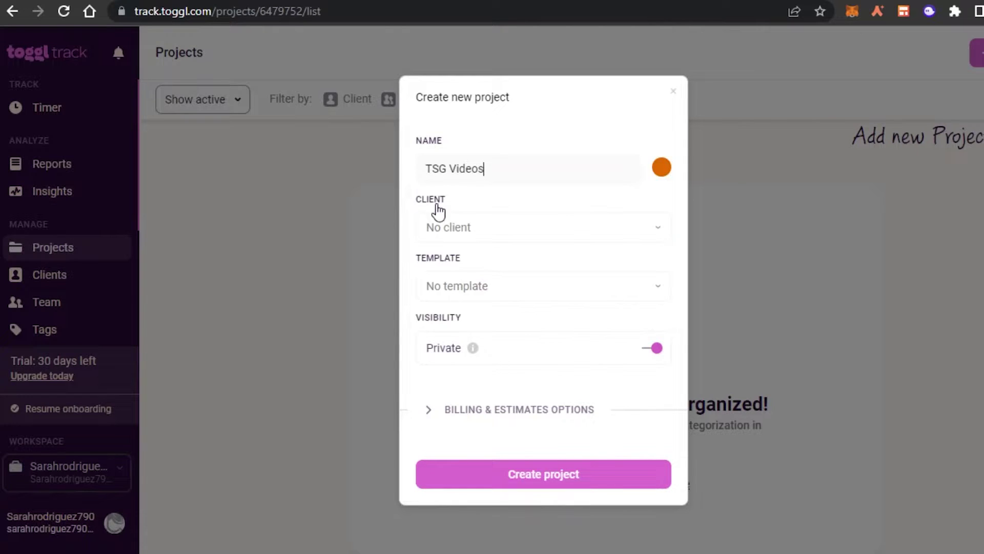
{"action": "left_click", "coordinate": [482, 233]}
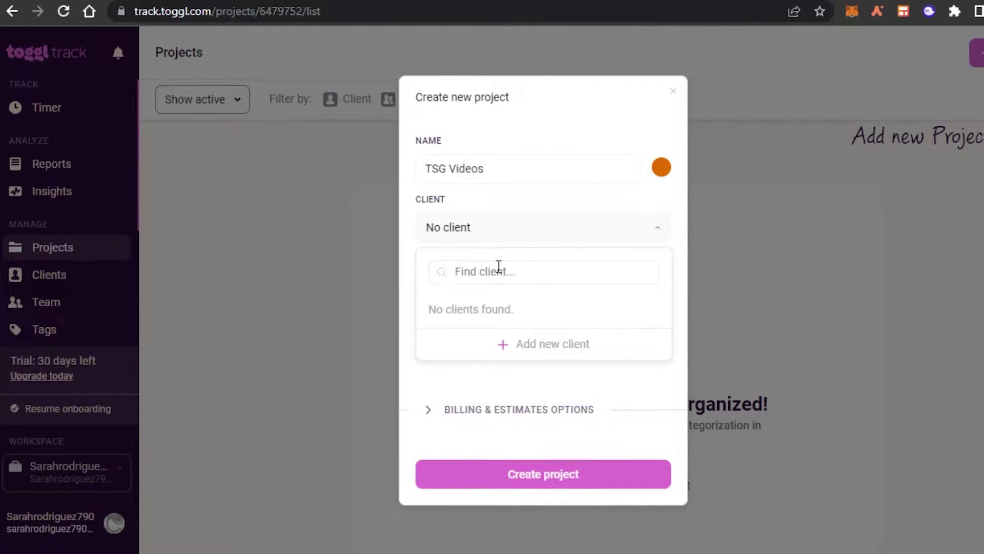
{"action": "type", "text": "Ben"}
{"action": "left_click", "coordinate": [516, 362]}
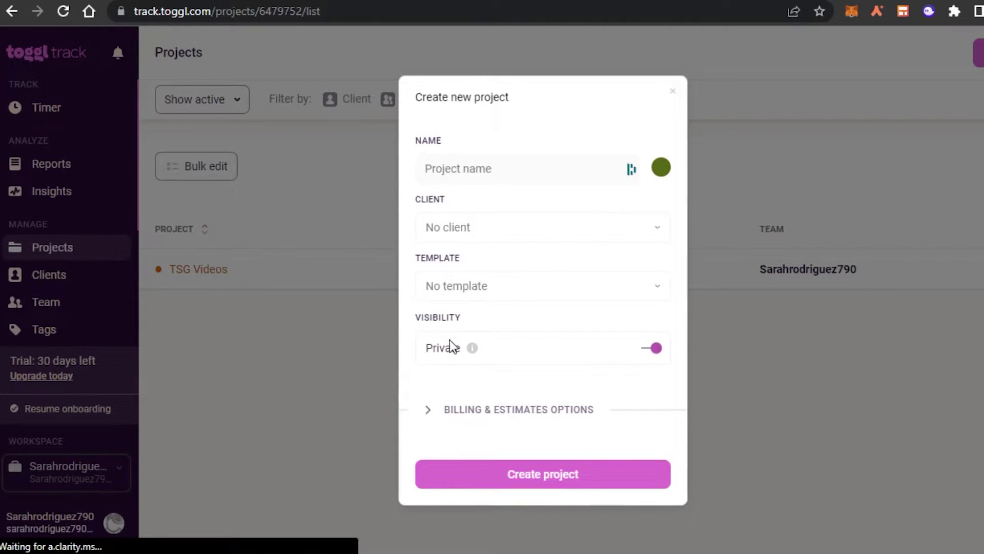
{"action": "left_click", "coordinate": [366, 361]}
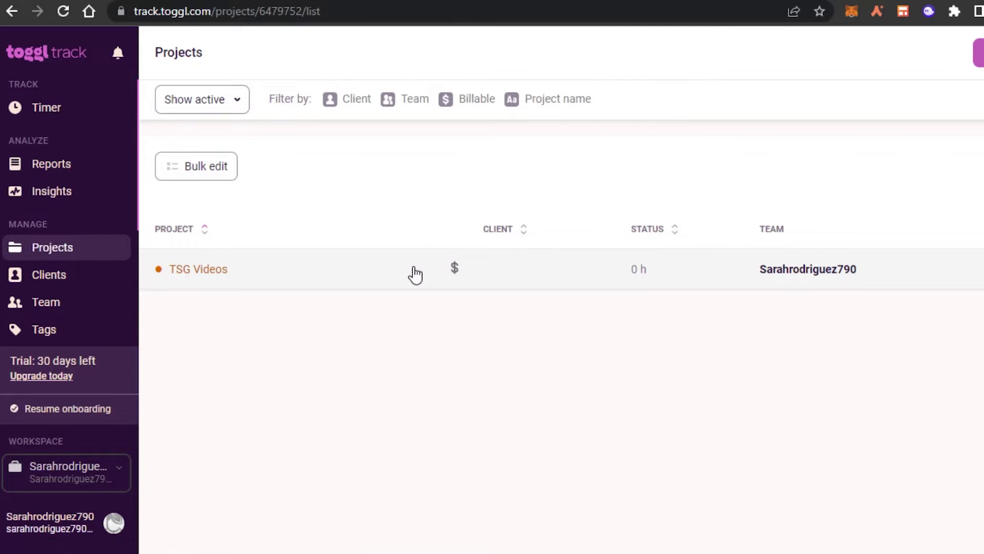
- Open TSG Videos and look through its Dashboard, Tasks and Team tabs
{"action": "left_click", "coordinate": [241, 275]}
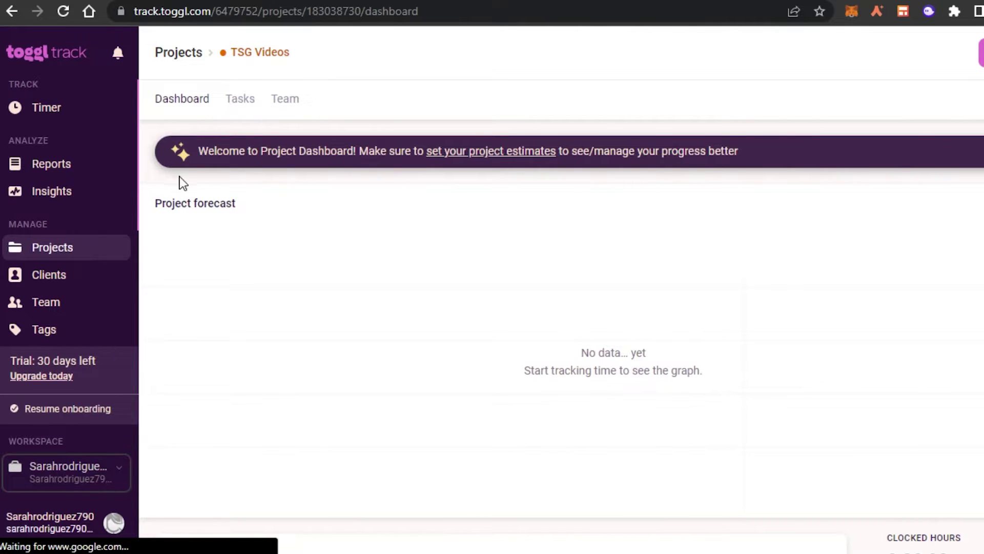
{"action": "left_click", "coordinate": [241, 102]}
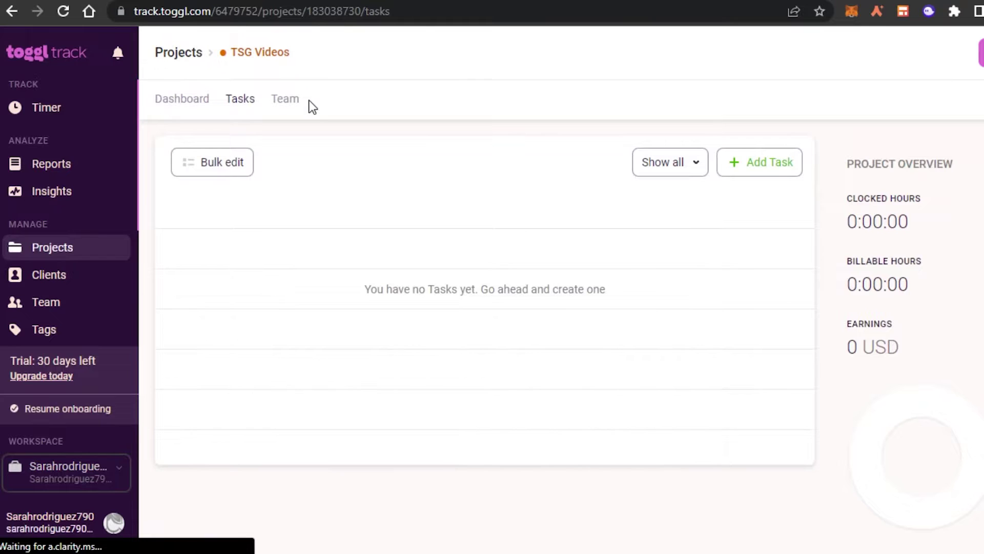
{"action": "left_click", "coordinate": [285, 110]}
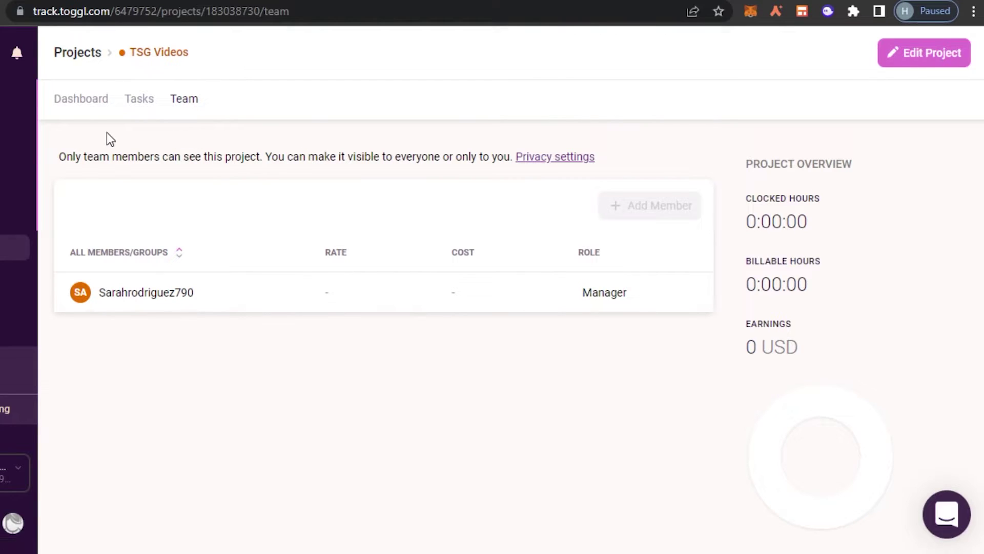
{"action": "left_click", "coordinate": [90, 101]}
{"action": "left_click", "coordinate": [137, 102]}
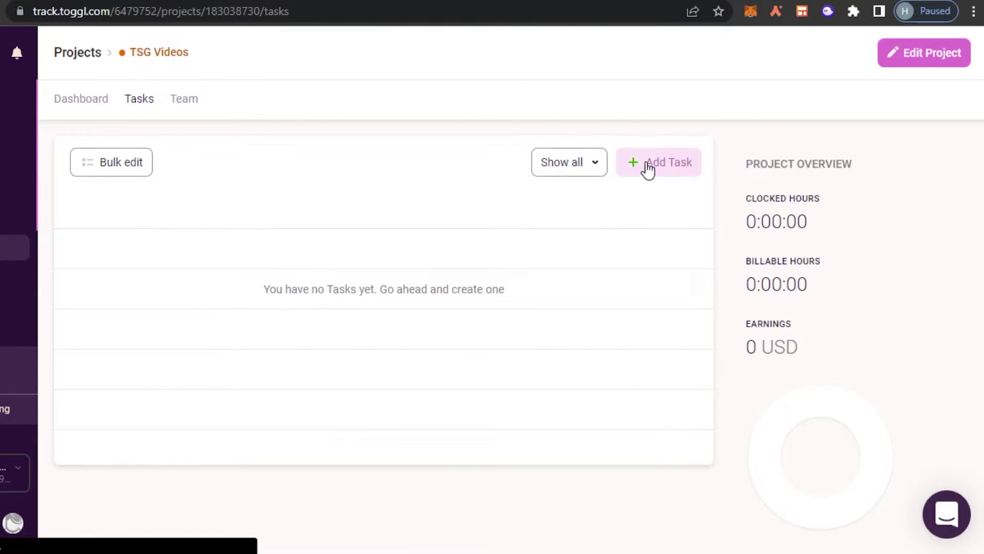
- Add 'Task 1' to TSG Videos, then go to the Clients page
{"action": "left_click", "coordinate": [677, 169]}
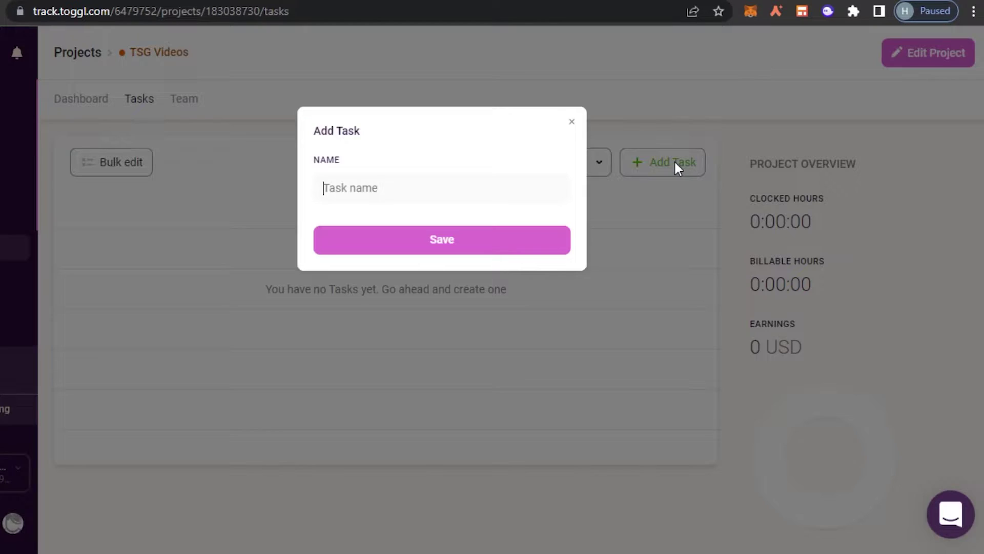
{"action": "type", "text": "Task 1"}
{"action": "key", "text": "Return"}
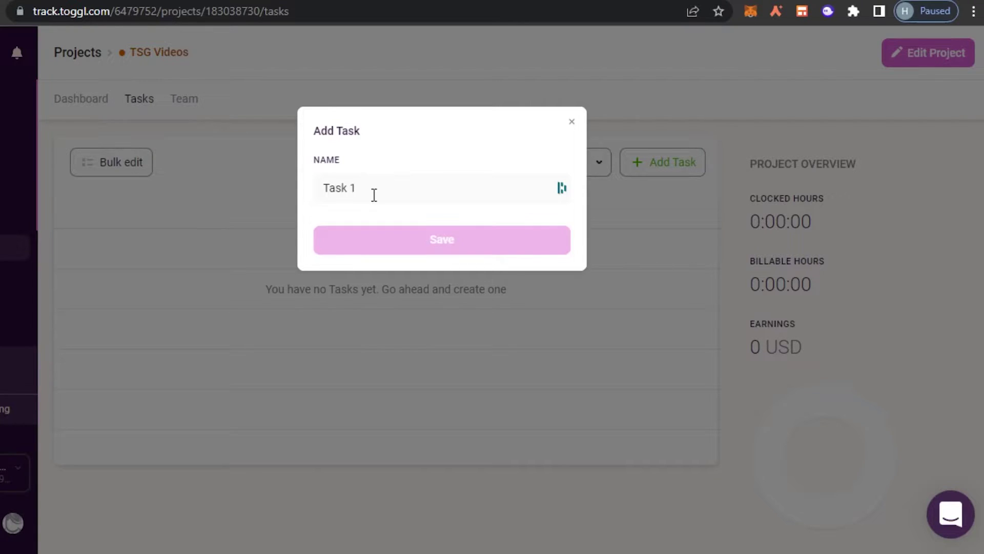
{"action": "left_click", "coordinate": [104, 284]}
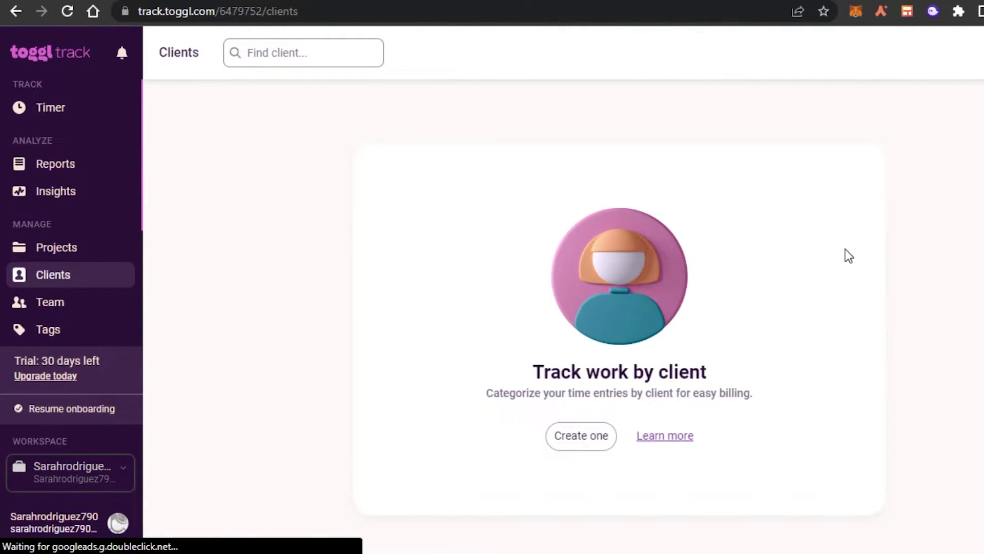
- Create two clients, entering a name for each
{"action": "left_click", "coordinate": [916, 59]}
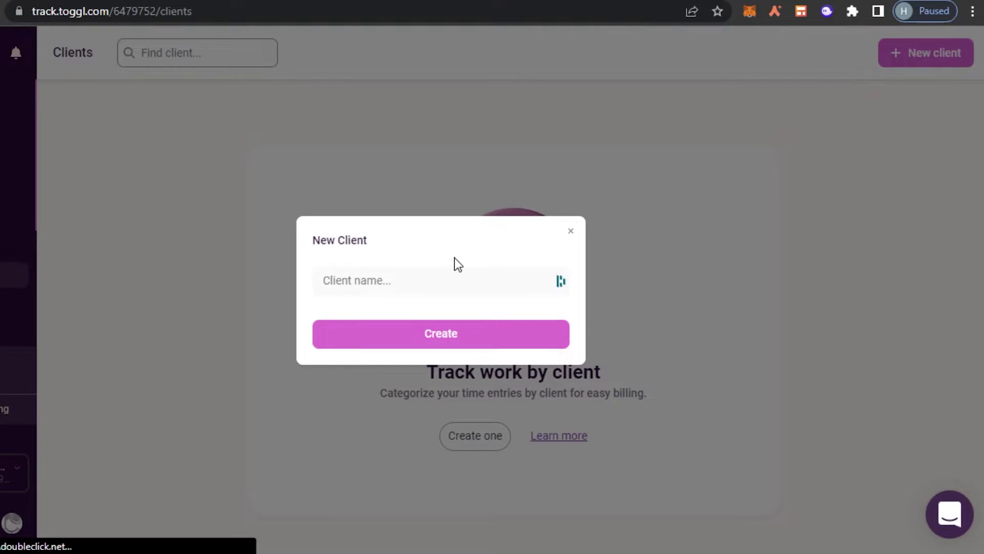
{"action": "type", "text": "Max"}
{"action": "left_click", "coordinate": [411, 343]}
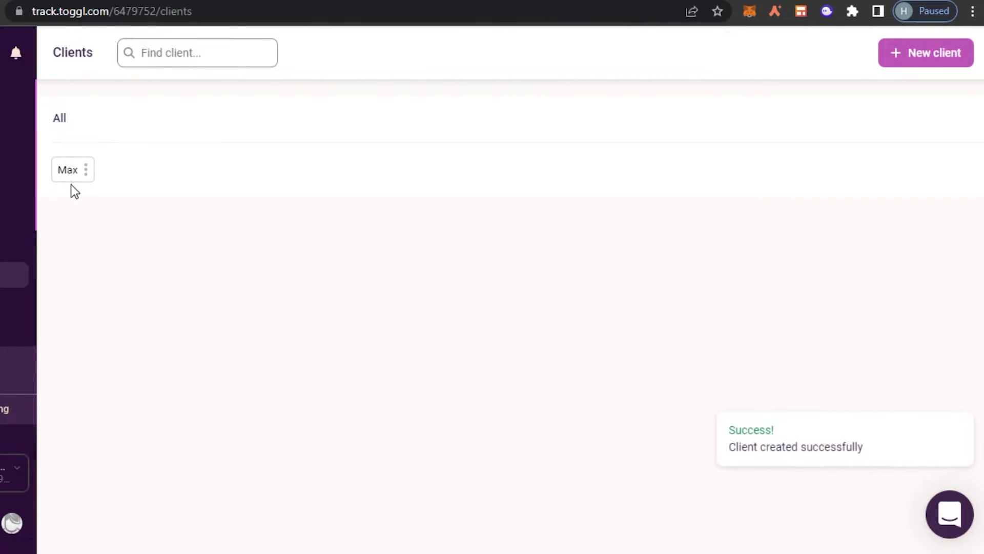
{"action": "left_click", "coordinate": [924, 54]}
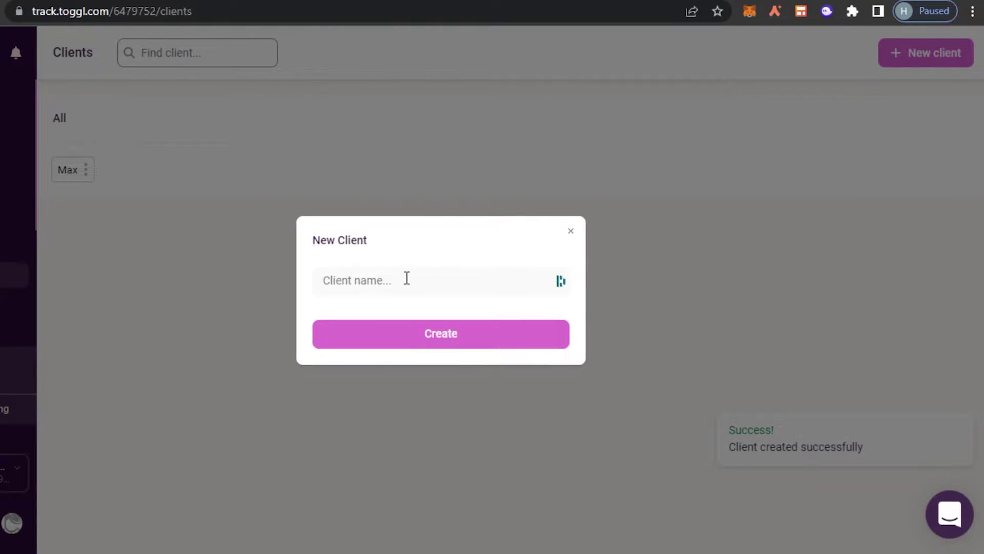
{"action": "type", "text": "Smith"}
{"action": "key", "text": "Return"}
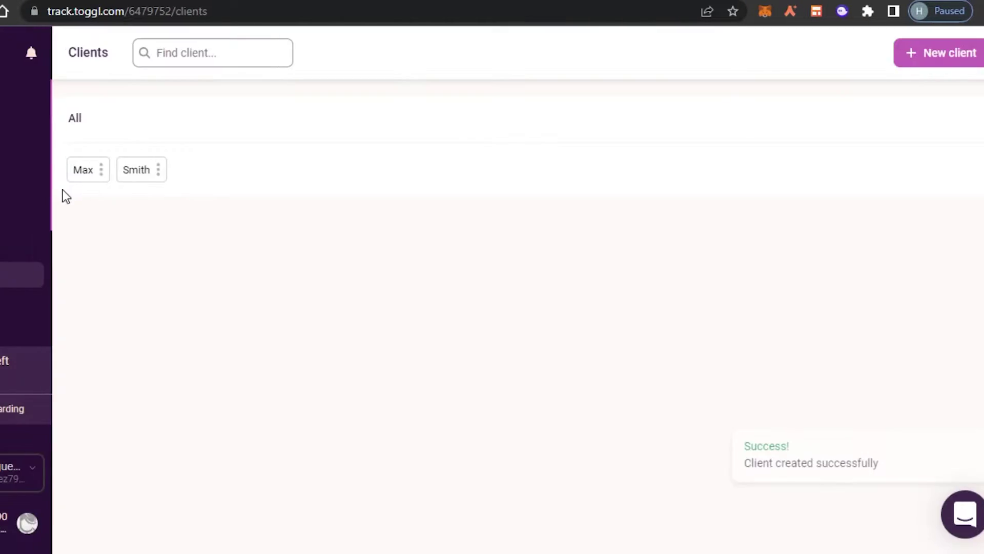
- Check the team page's Invite members form, dismiss it, and go to Tags
{"action": "left_click", "coordinate": [76, 300]}
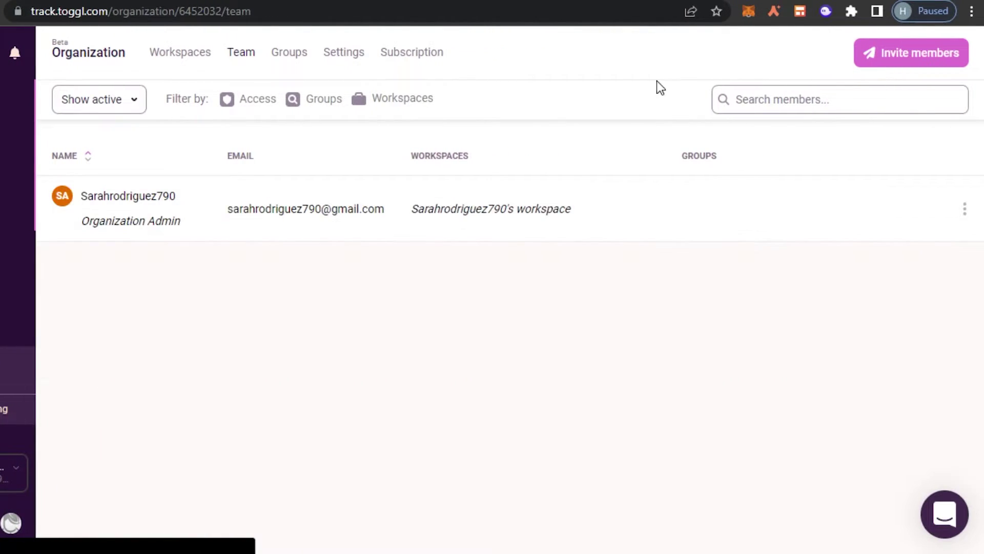
{"action": "left_click", "coordinate": [904, 55]}
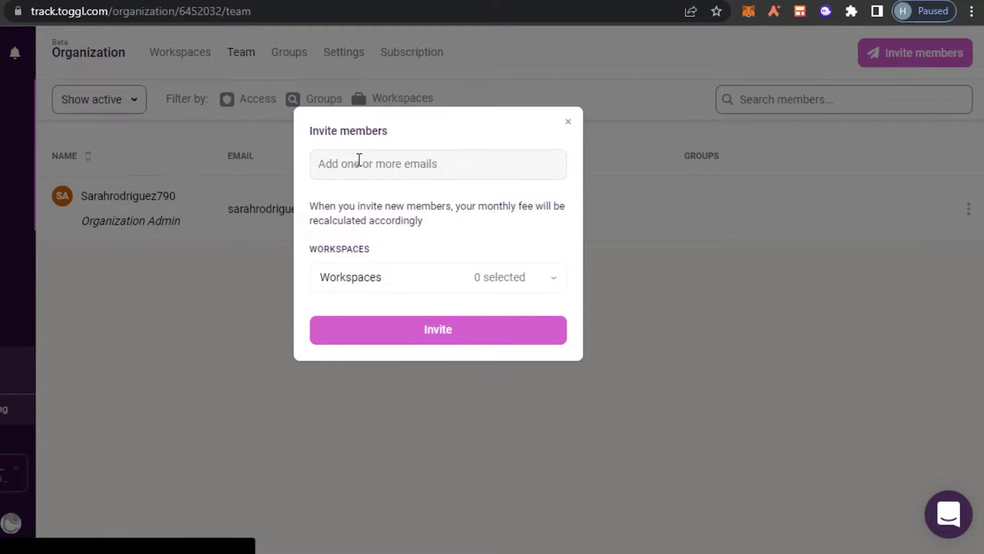
{"action": "key", "text": "Escape"}
{"action": "left_click", "coordinate": [14, 327]}
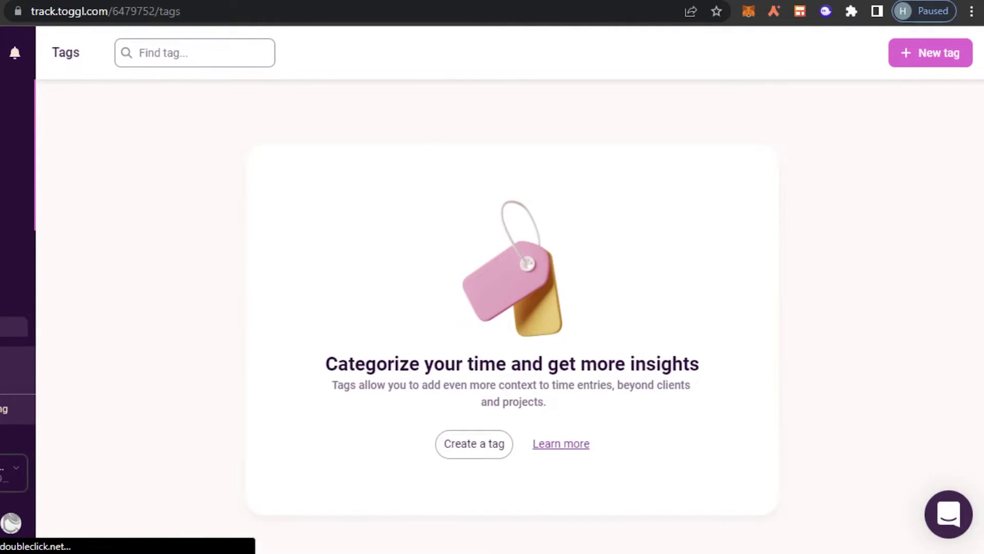
- Add the tags Important, Error, New, Urgent and Completed via New tag, then return to Timer
{"action": "left_click", "coordinate": [940, 53]}
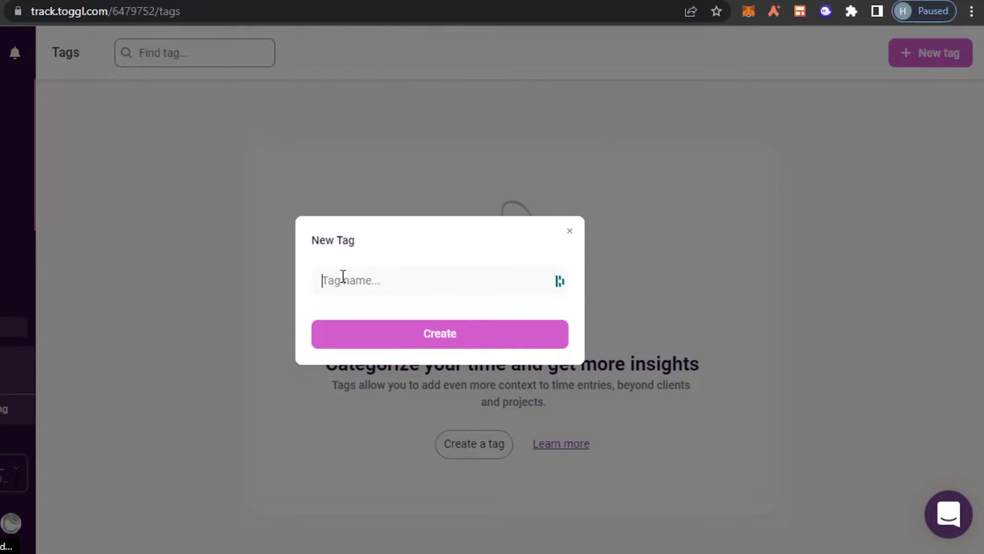
{"action": "type", "text": "Important"}
{"action": "left_click", "coordinate": [391, 330]}
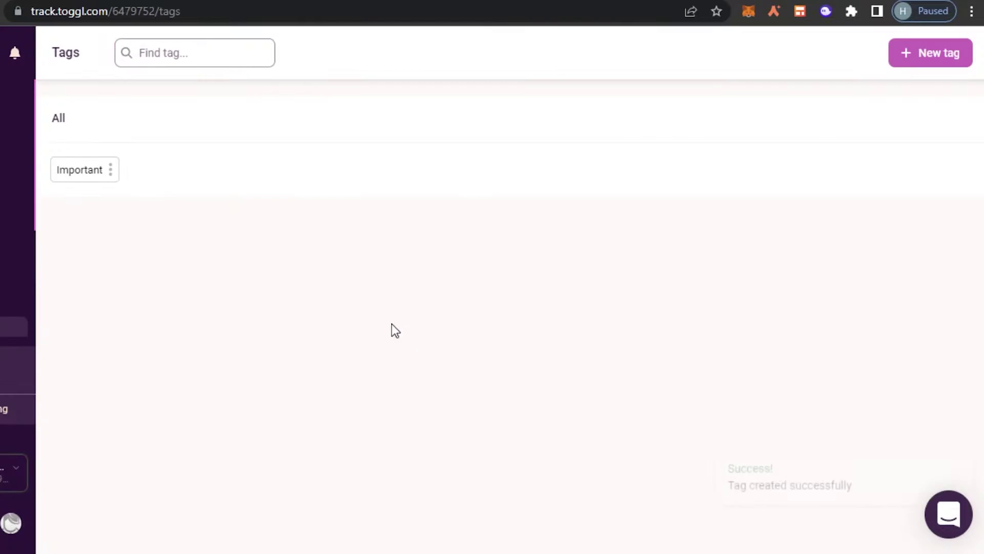
{"action": "left_click", "coordinate": [938, 52]}
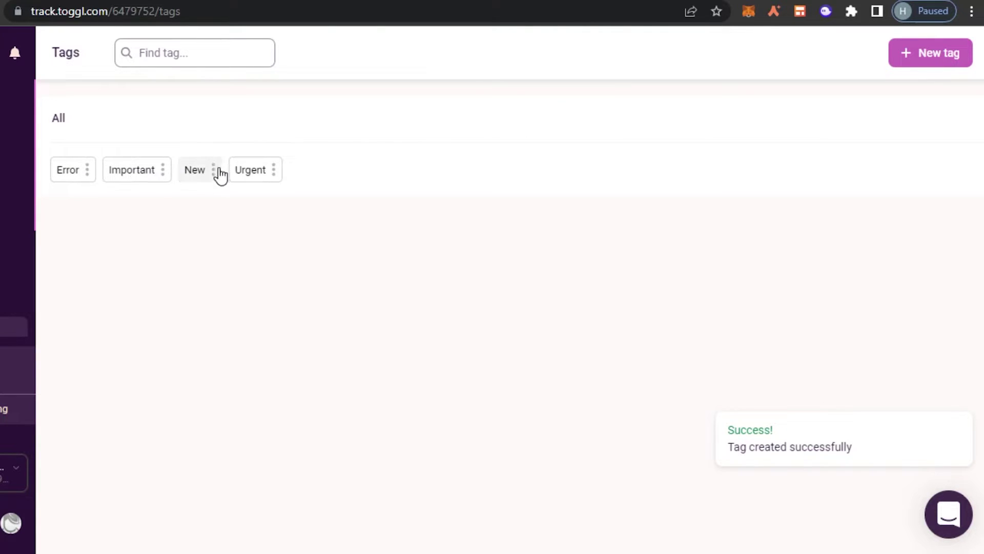
{"action": "left_click", "coordinate": [935, 56]}
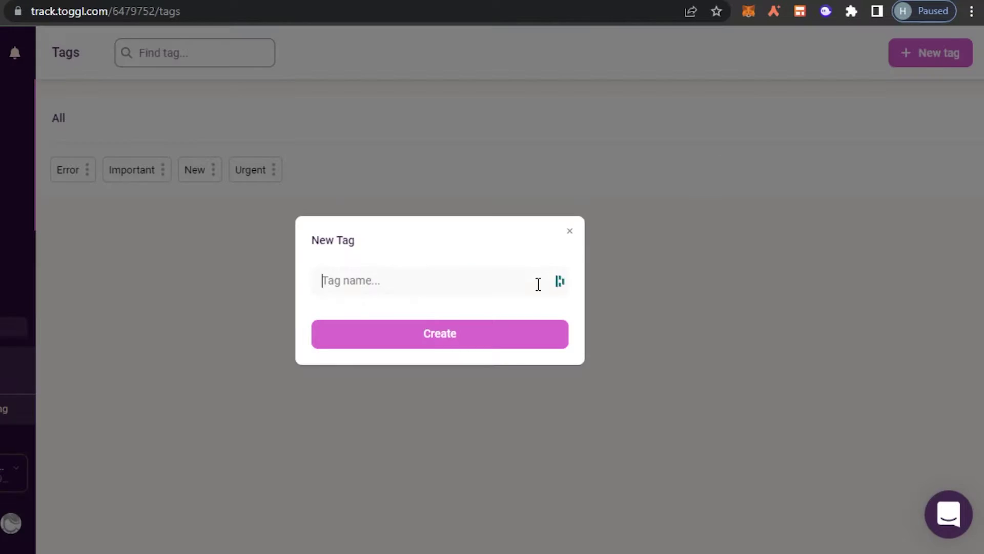
{"action": "type", "text": "Completed"}
{"action": "key", "text": "Return"}
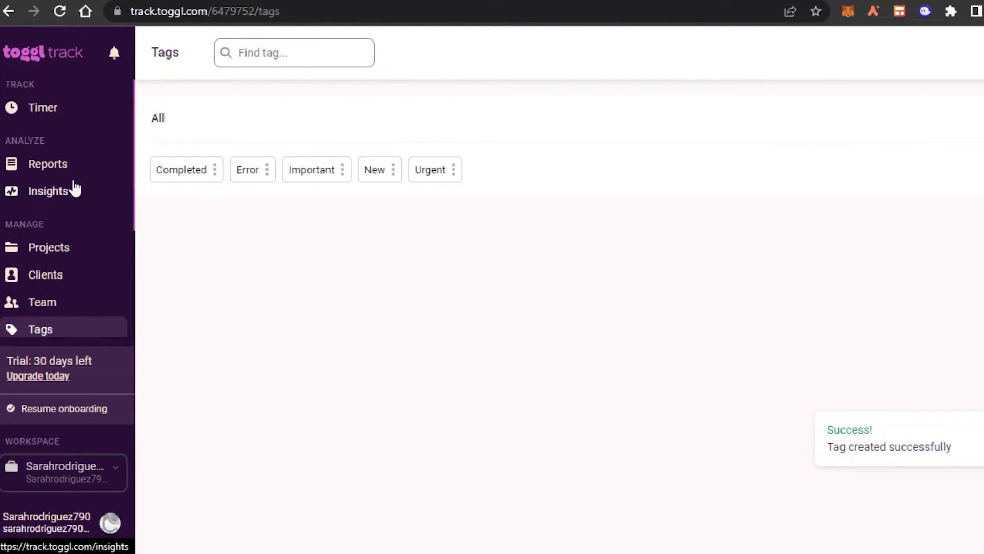
{"action": "left_click", "coordinate": [43, 109]}
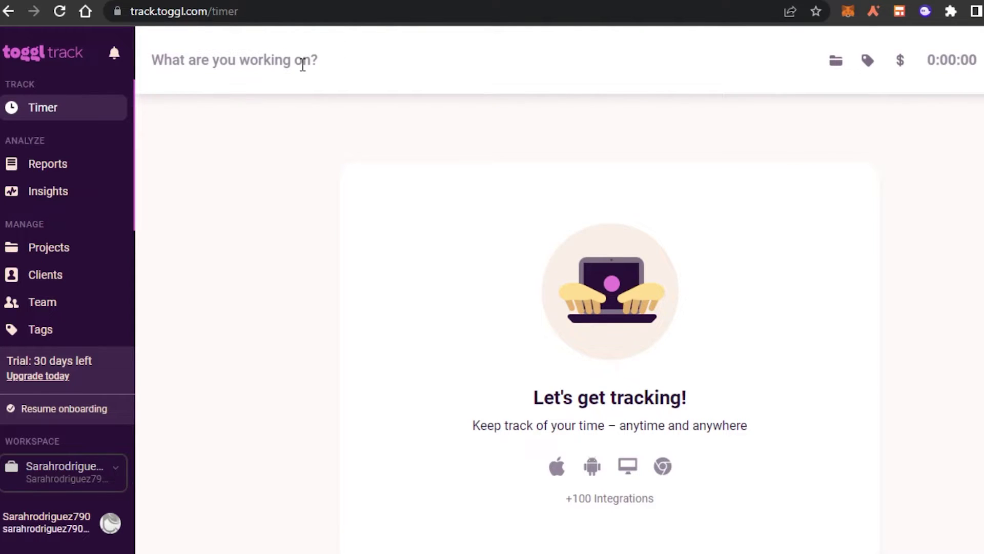
- Describe the timer entry as 'New Task' and assign it to the TSG Videos project
{"action": "type", "text": "New Task"}
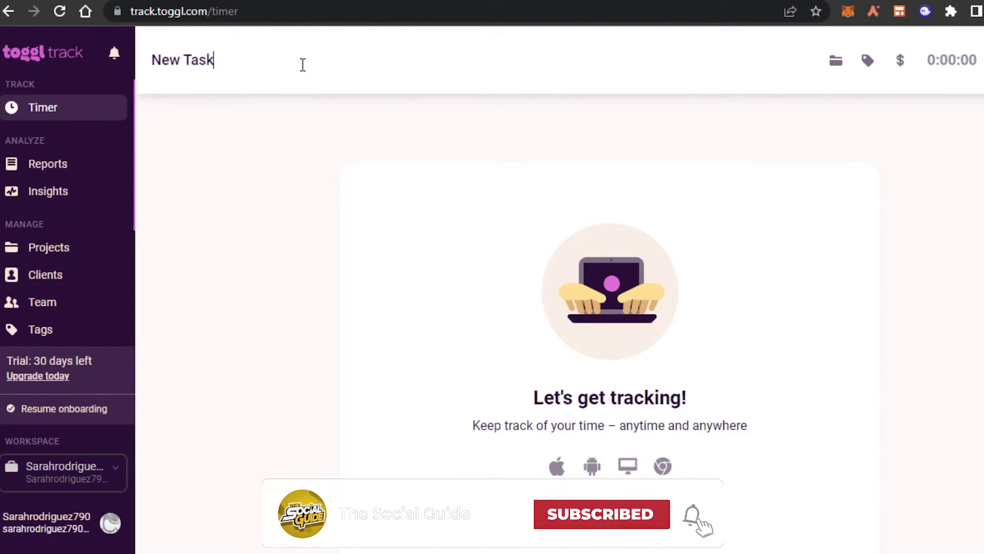
{"action": "left_click", "coordinate": [836, 62]}
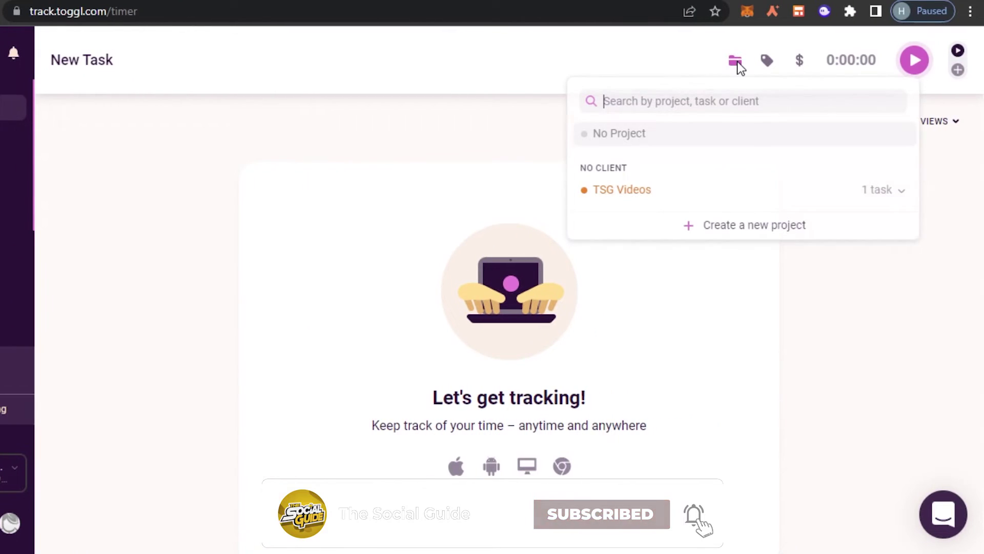
{"action": "left_click", "coordinate": [628, 197]}
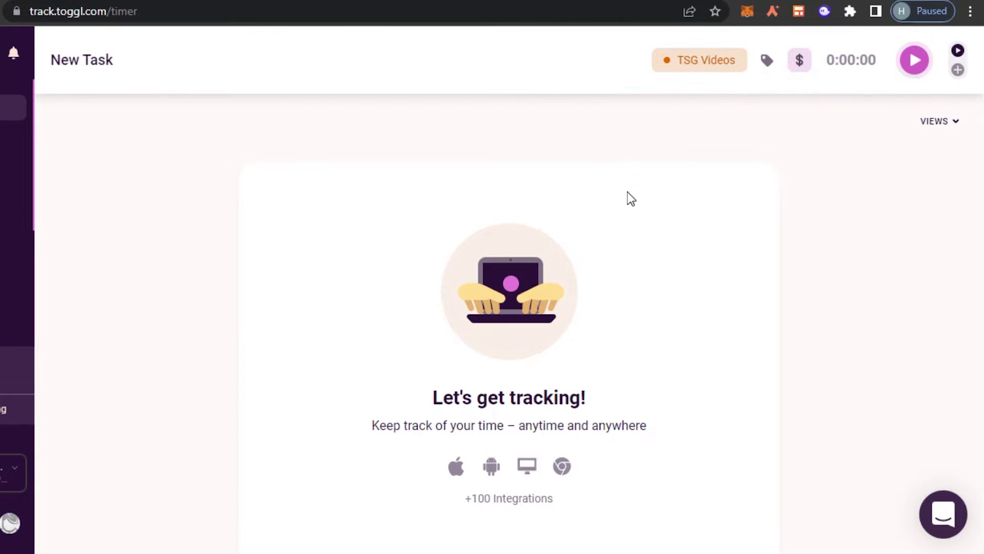
{"action": "left_click", "coordinate": [681, 68]}
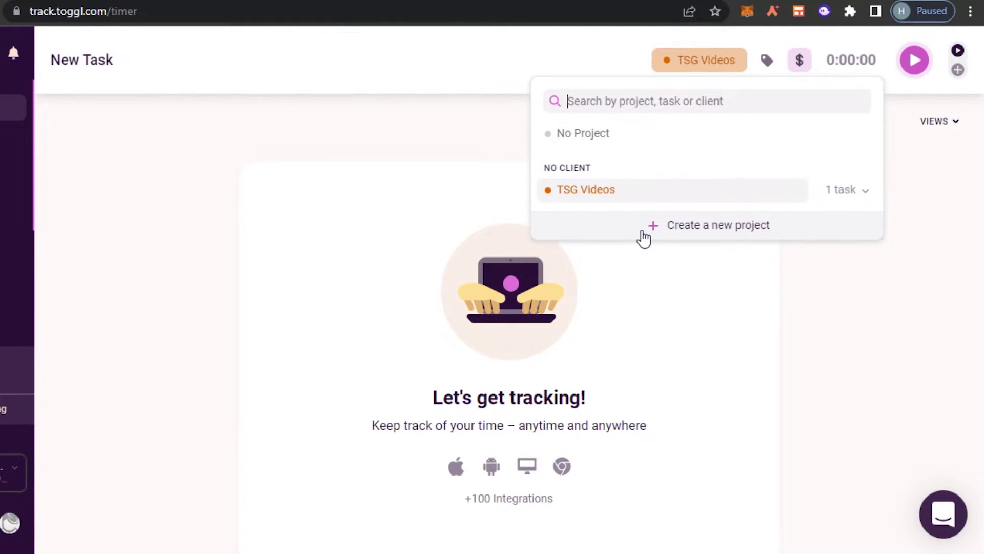
{"action": "left_click", "coordinate": [659, 235]}
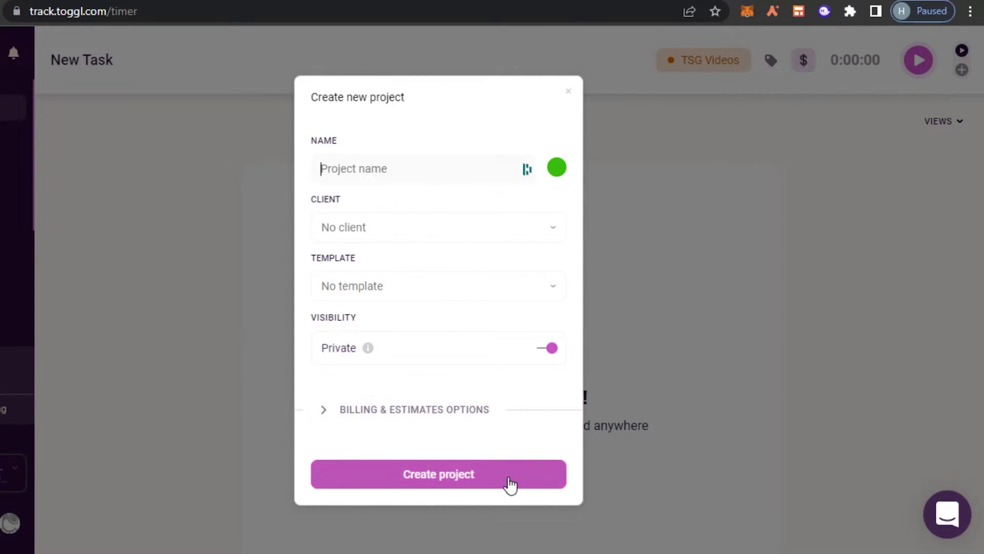
{"action": "left_click", "coordinate": [715, 362]}
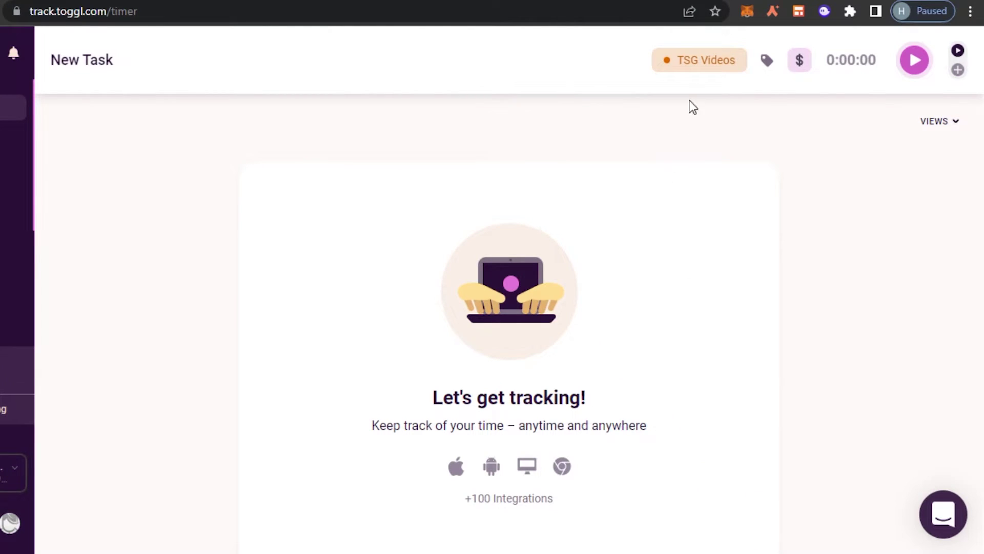
{"action": "left_click", "coordinate": [696, 60]}
{"action": "left_click", "coordinate": [576, 195]}
- Tag the entry Important and New
{"action": "left_click", "coordinate": [766, 60]}
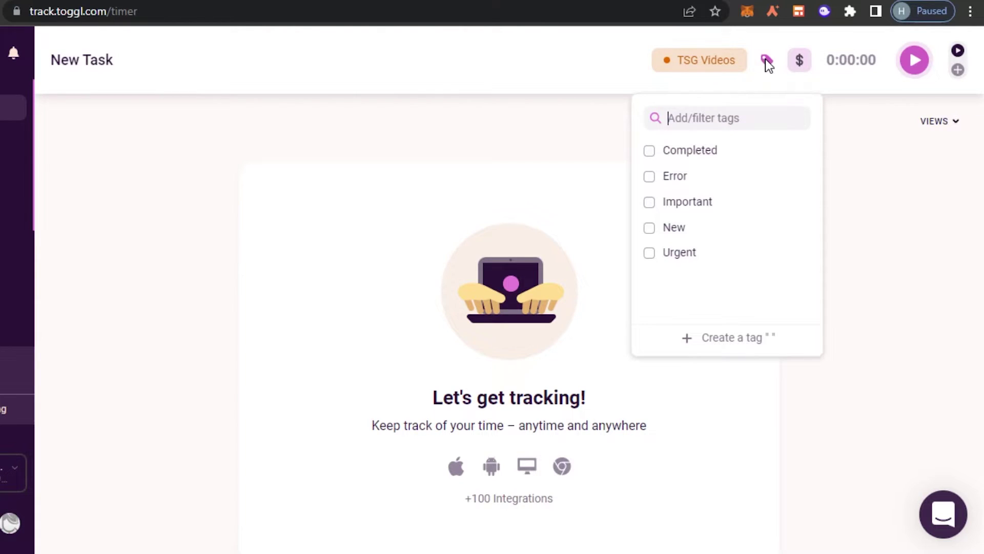
{"action": "left_click", "coordinate": [649, 151]}
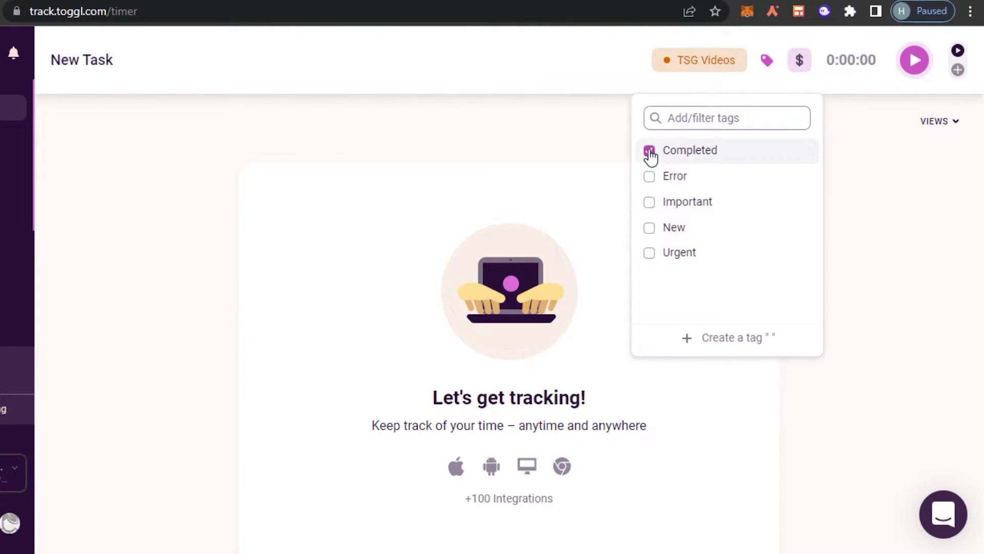
{"action": "left_click", "coordinate": [649, 150]}
{"action": "left_click", "coordinate": [649, 227]}
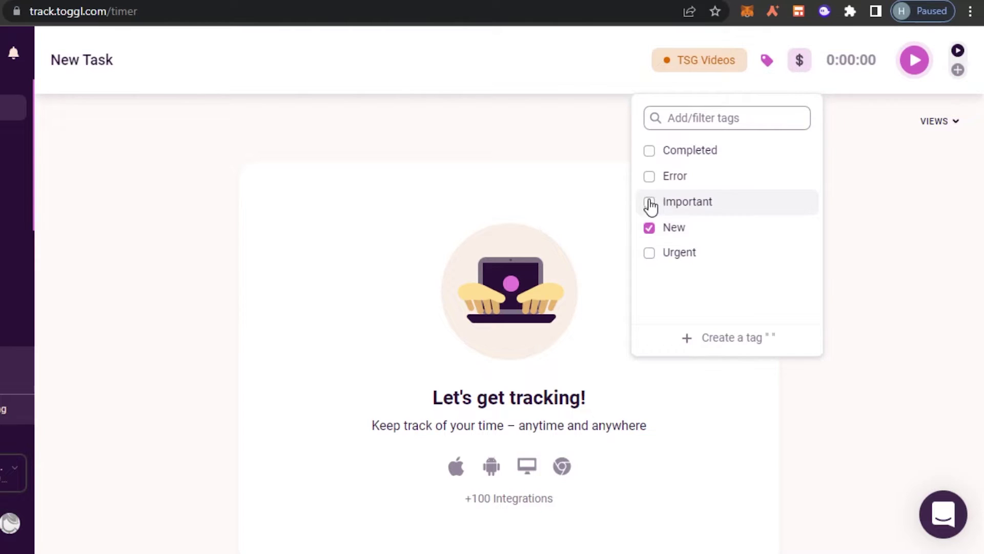
{"action": "left_click", "coordinate": [649, 202]}
{"action": "left_click", "coordinate": [865, 206]}
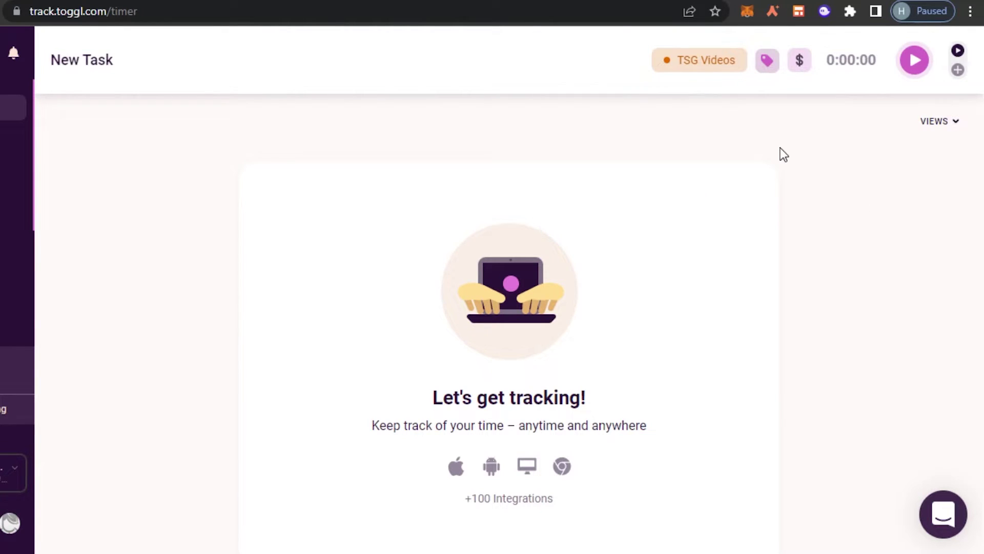
- Mark the New Task entry as billable
{"action": "left_click", "coordinate": [800, 67]}
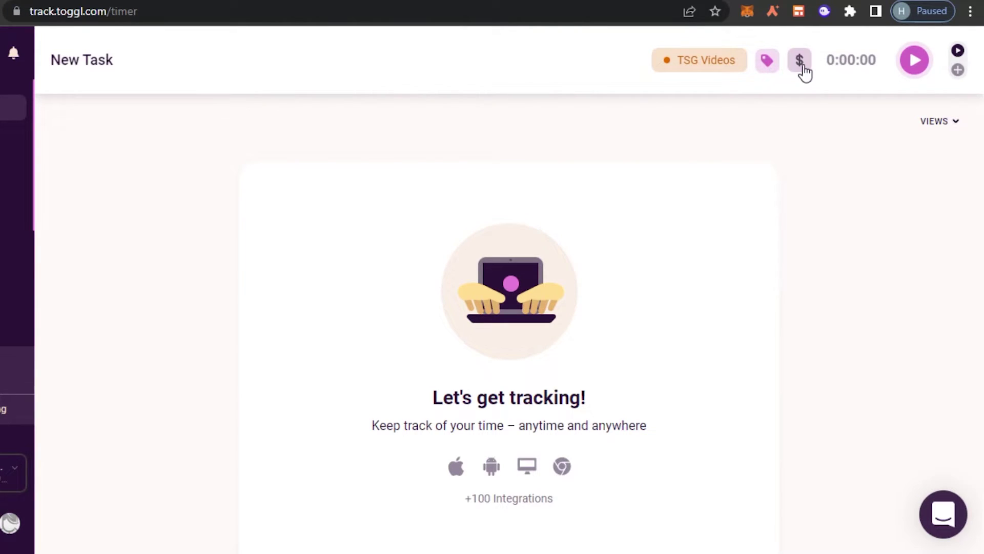
{"action": "left_click", "coordinate": [802, 69]}
{"action": "left_click", "coordinate": [796, 64]}
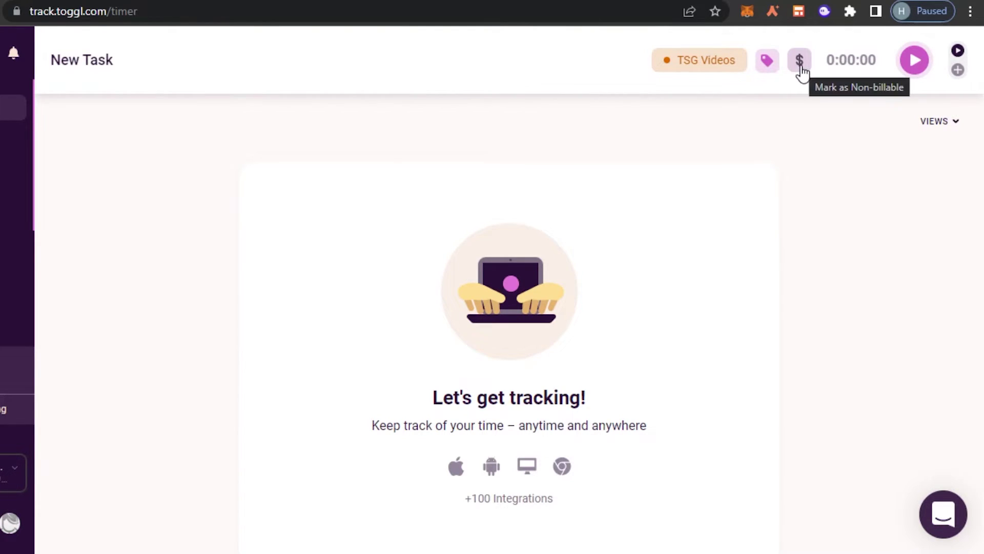
{"action": "left_click", "coordinate": [801, 71]}
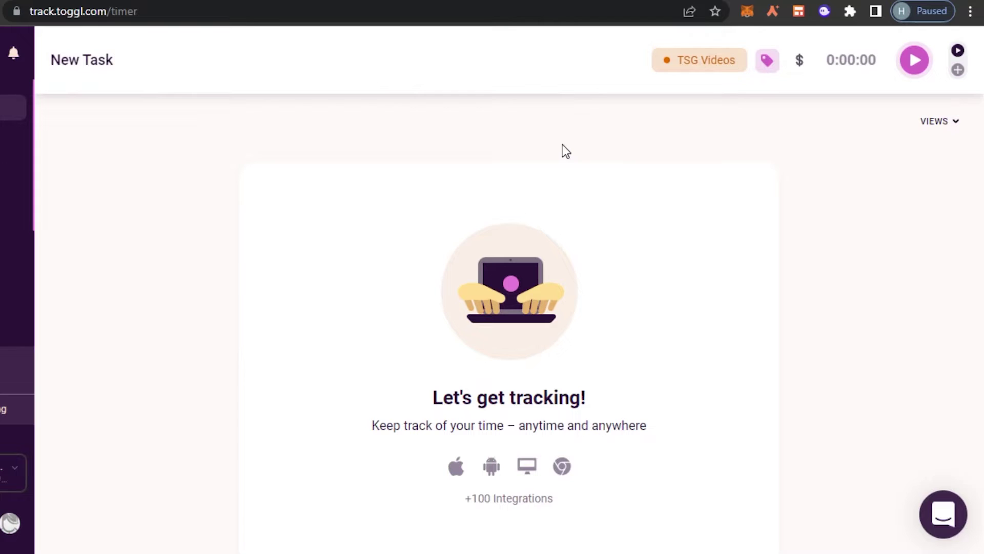
{"action": "left_click", "coordinate": [801, 67]}
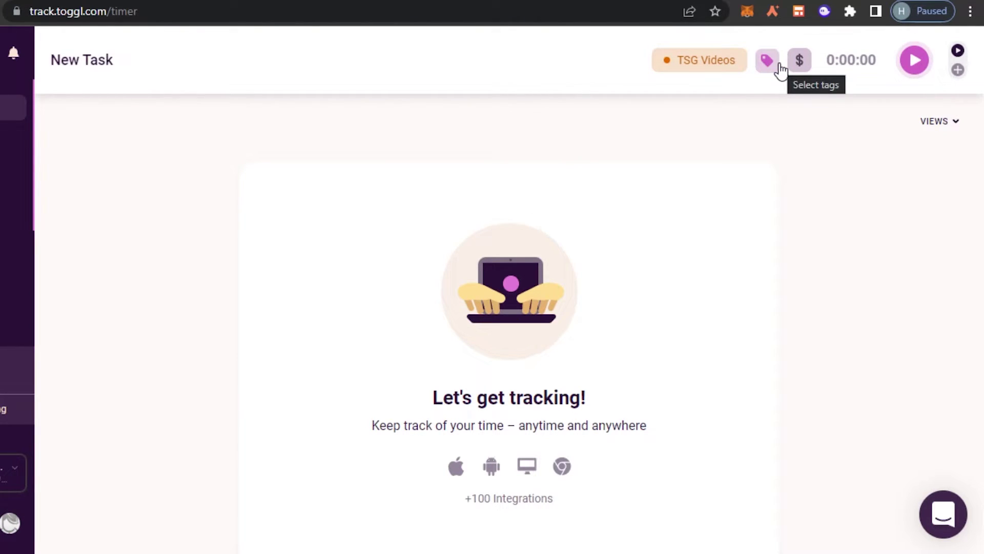
- Run the New Task timer twice, totalling 0:00:48 on TSG Videos
{"action": "left_click", "coordinate": [914, 66]}
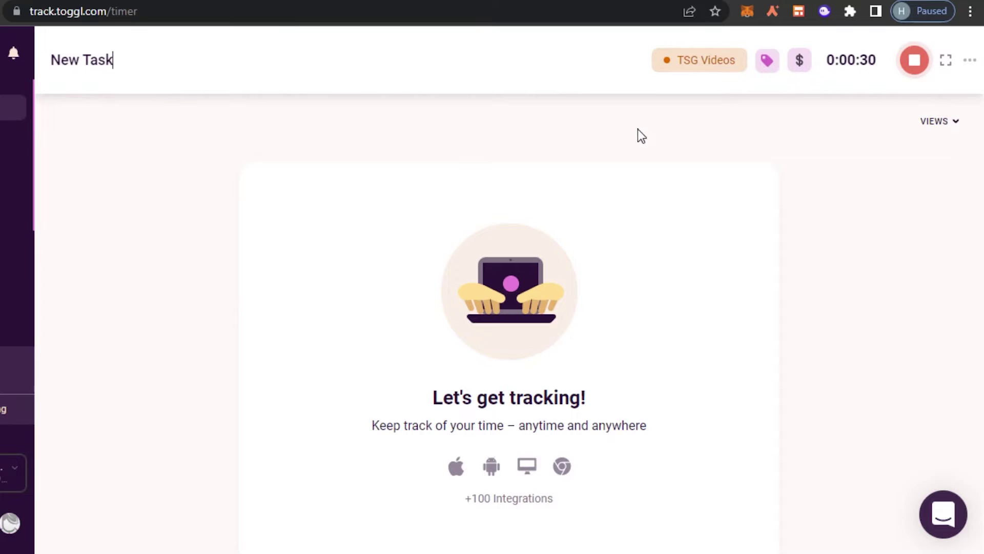
{"action": "left_click", "coordinate": [915, 61]}
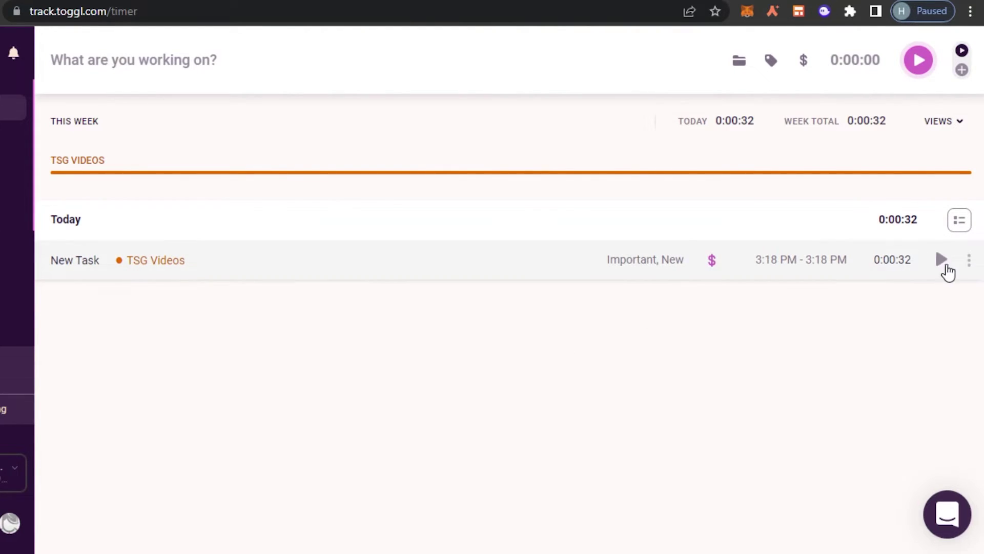
{"action": "left_click", "coordinate": [942, 267]}
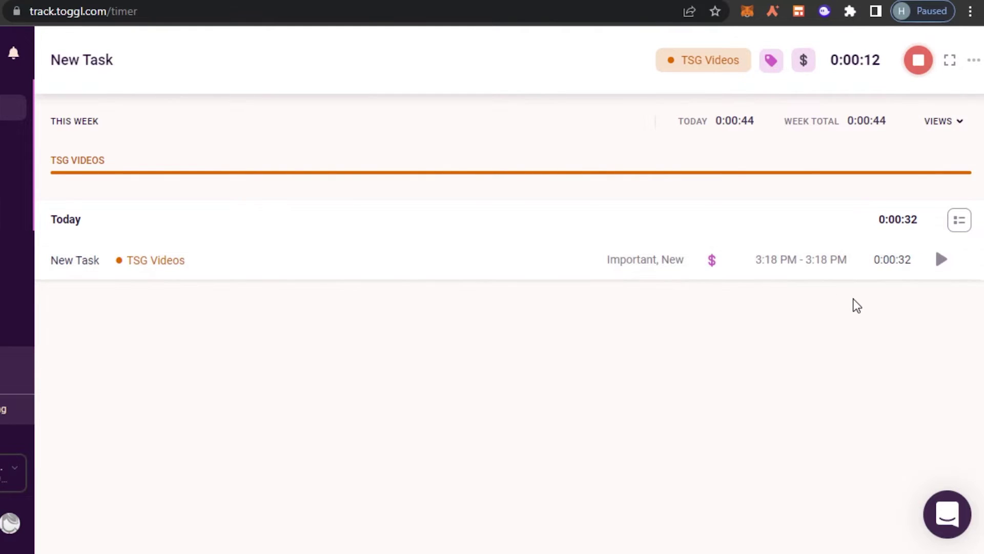
{"action": "left_click", "coordinate": [924, 72]}
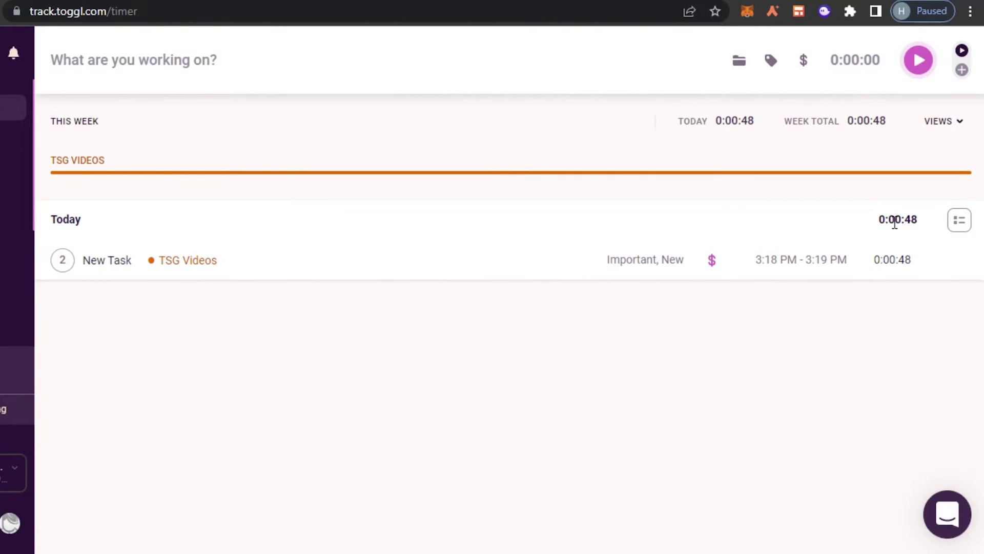
- Open the New Task entry's actions menu and close it unchanged
{"action": "left_click_drag", "start_coordinate": [901, 220], "coordinate": [911, 224]}
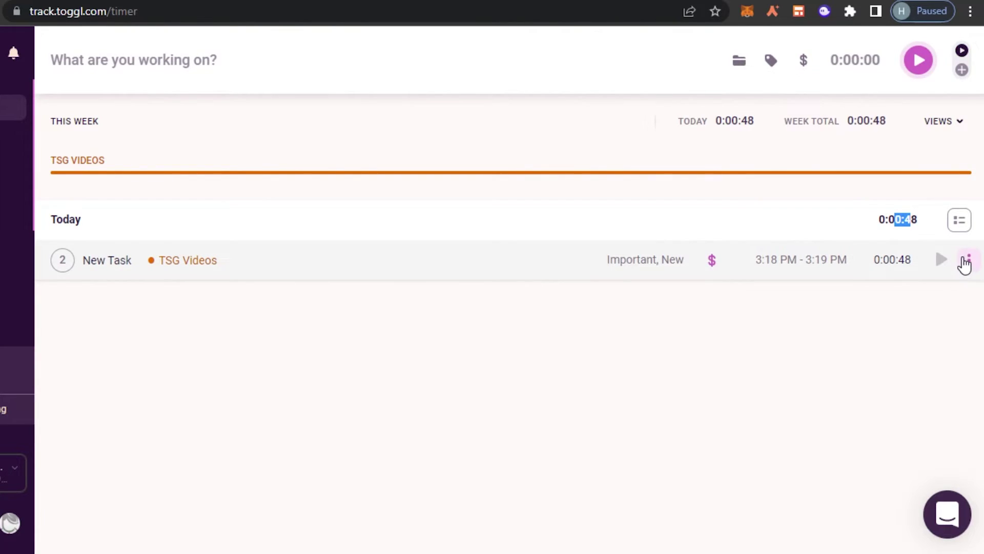
{"action": "left_click", "coordinate": [968, 263]}
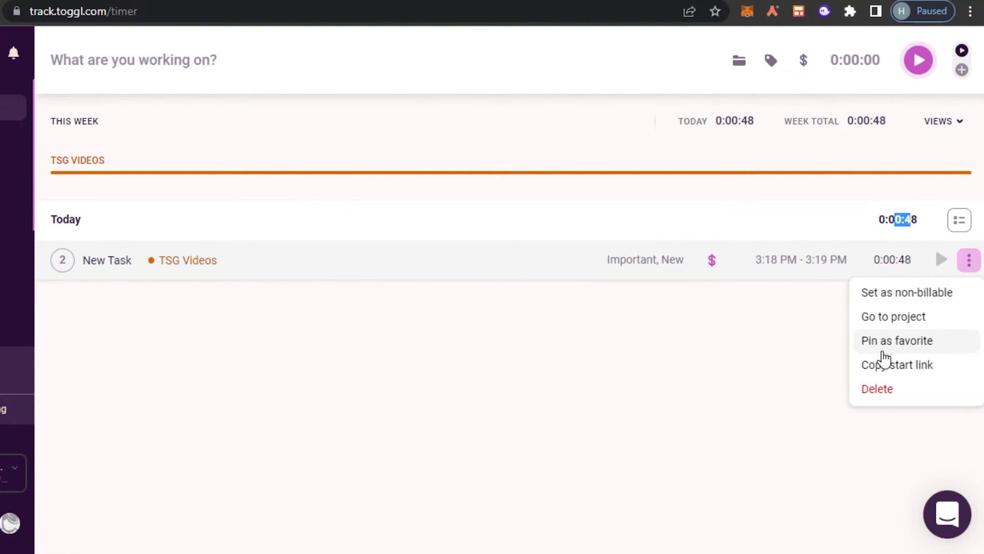
{"action": "left_click", "coordinate": [807, 354]}
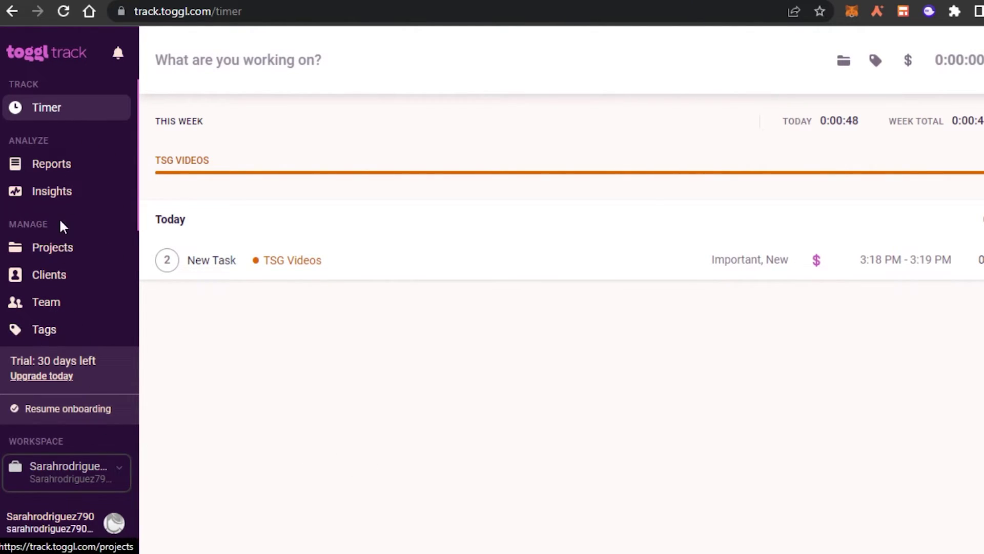
{"action": "left_click", "coordinate": [78, 165]}
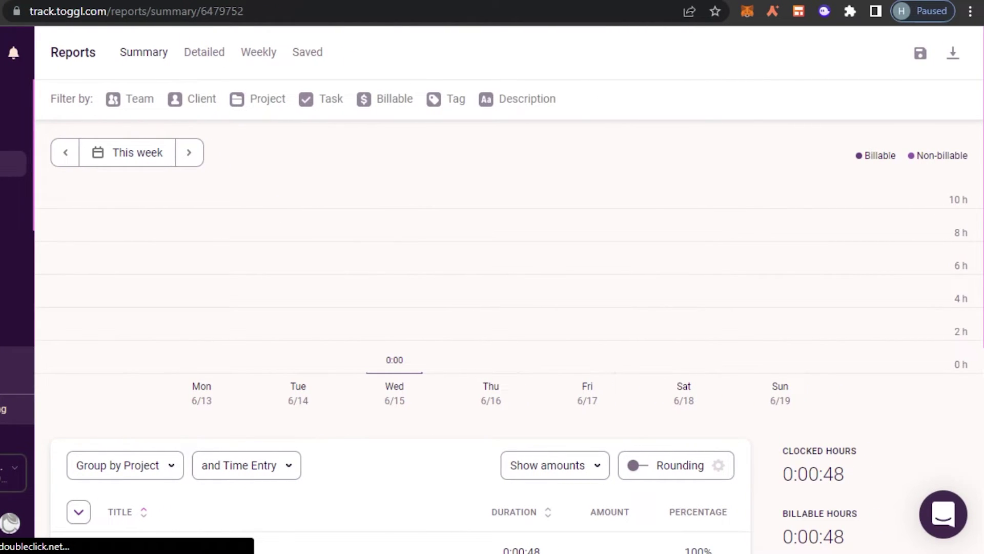
{"action": "scroll", "coordinate": [819, 251], "scroll_direction": "down", "scroll_amount": 5}
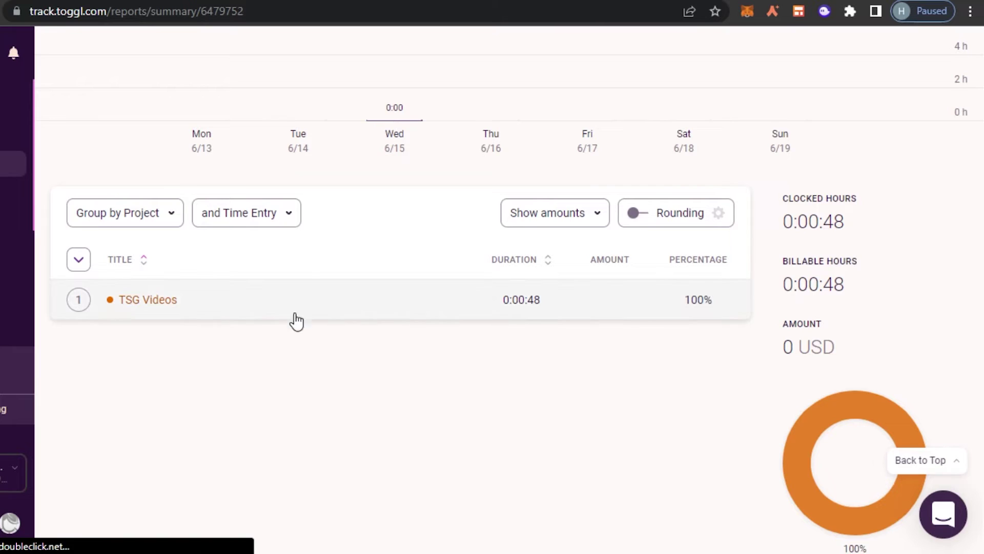
{"action": "scroll", "coordinate": [240, 313], "scroll_direction": "down", "scroll_amount": 2}
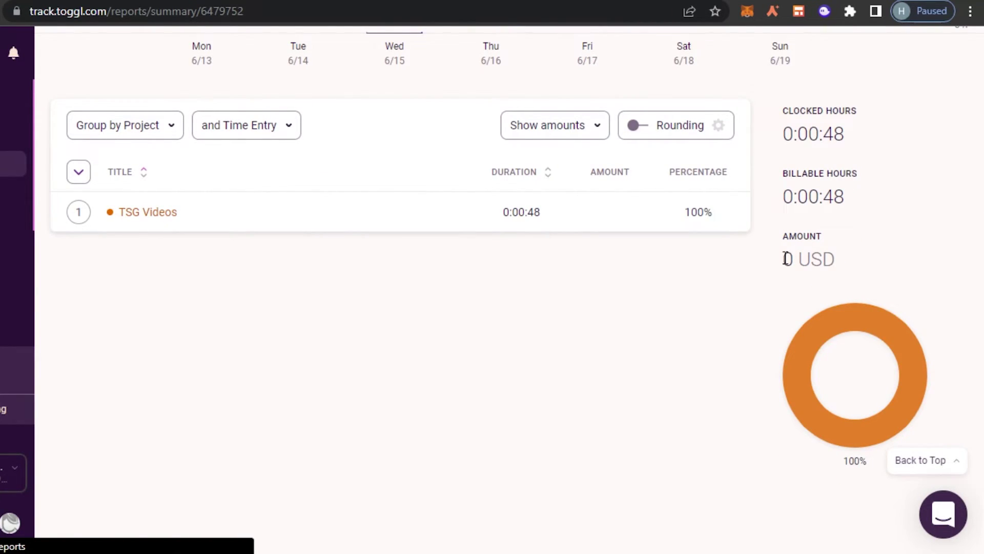
{"action": "left_click_drag", "start_coordinate": [787, 258], "coordinate": [860, 263]}
{"action": "left_click", "coordinate": [860, 261]}
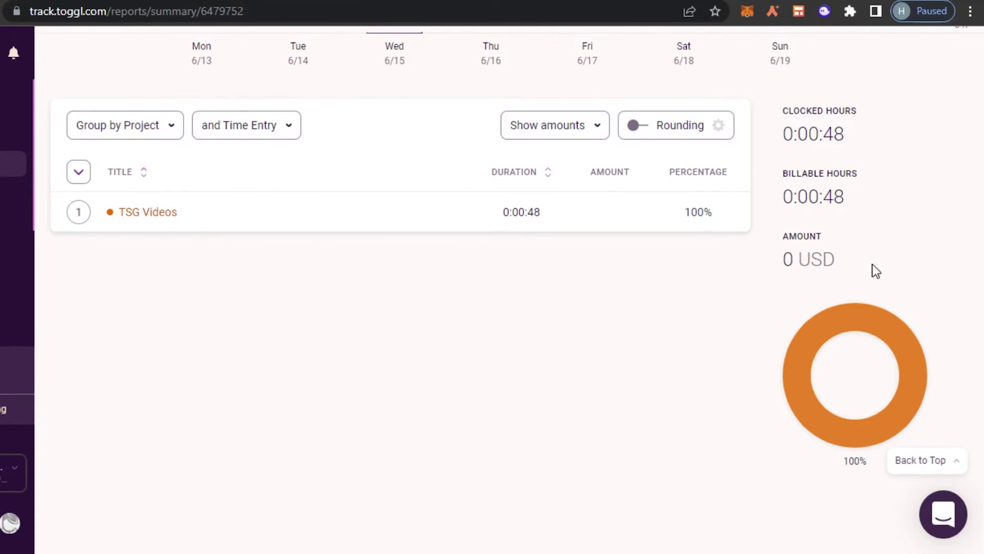
{"action": "scroll", "coordinate": [875, 271], "scroll_direction": "up", "scroll_amount": 6}
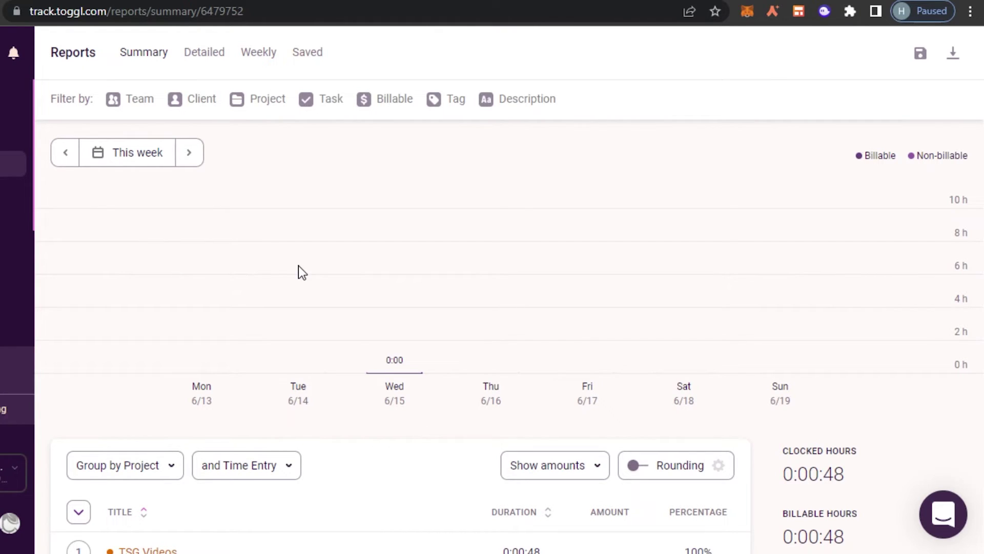
- View Insights and its Projects comparison dropdown, then return to the Timer page
{"action": "left_click", "coordinate": [64, 192]}
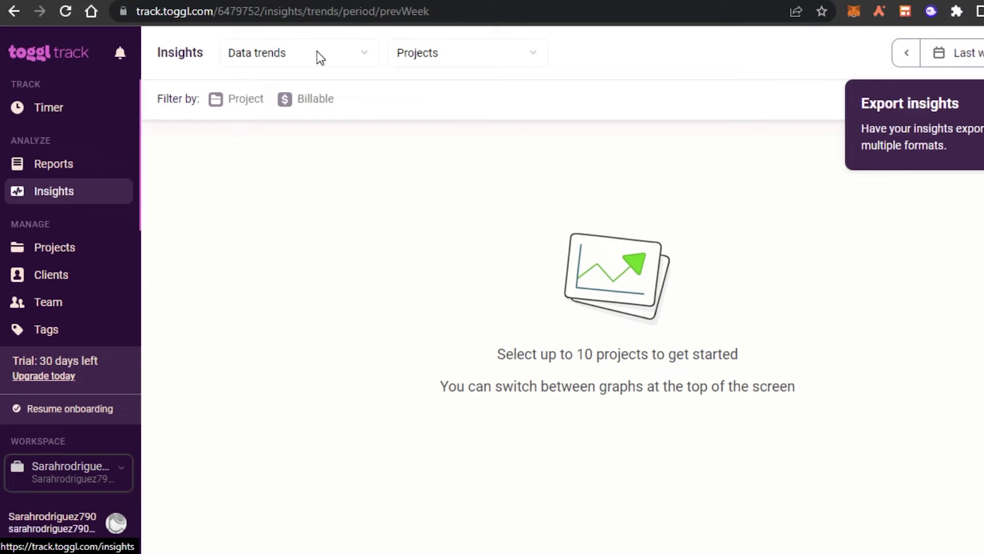
{"action": "left_click", "coordinate": [438, 53]}
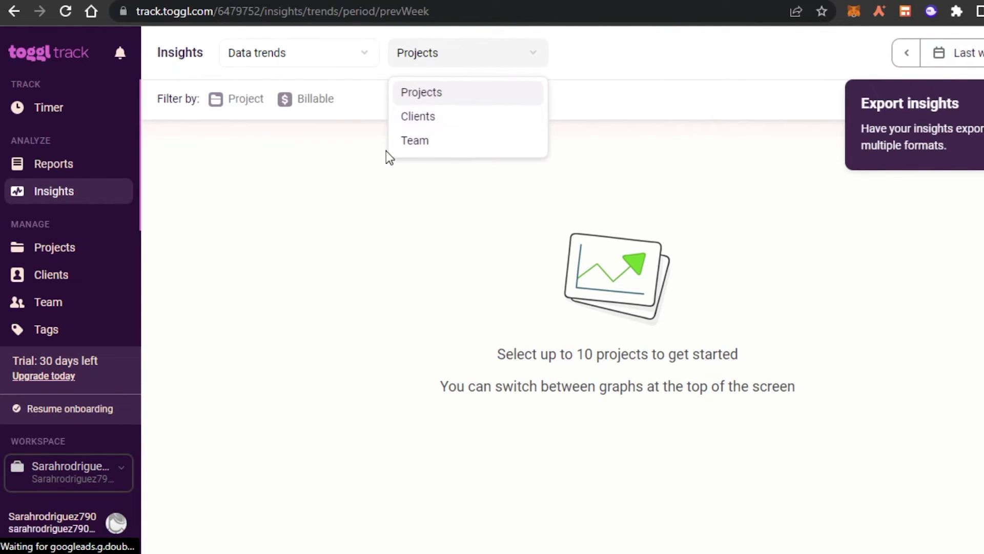
{"action": "left_click", "coordinate": [103, 263]}
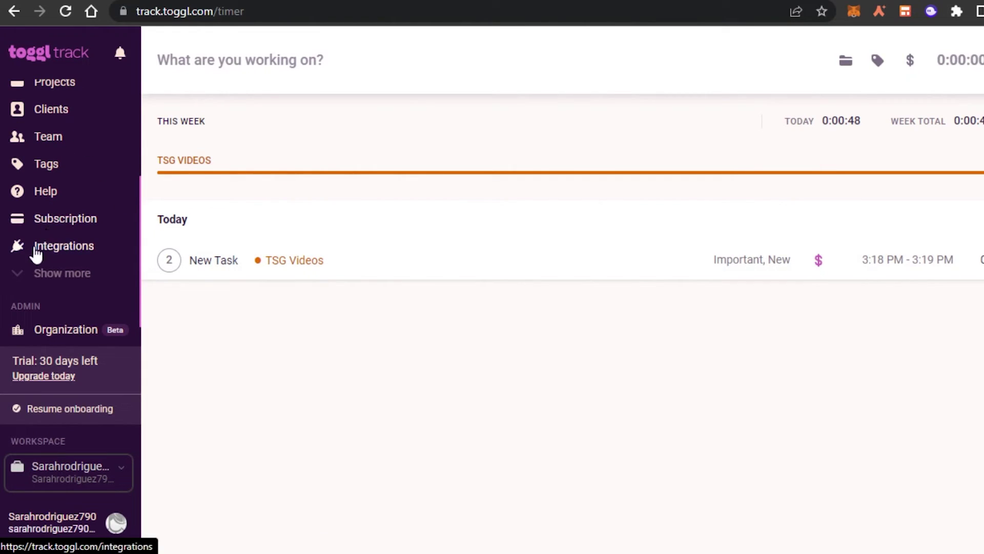
- Browse the native integrations such as Jira Sync, Salesforce Sync and iCalendar
{"action": "left_click", "coordinate": [26, 279]}
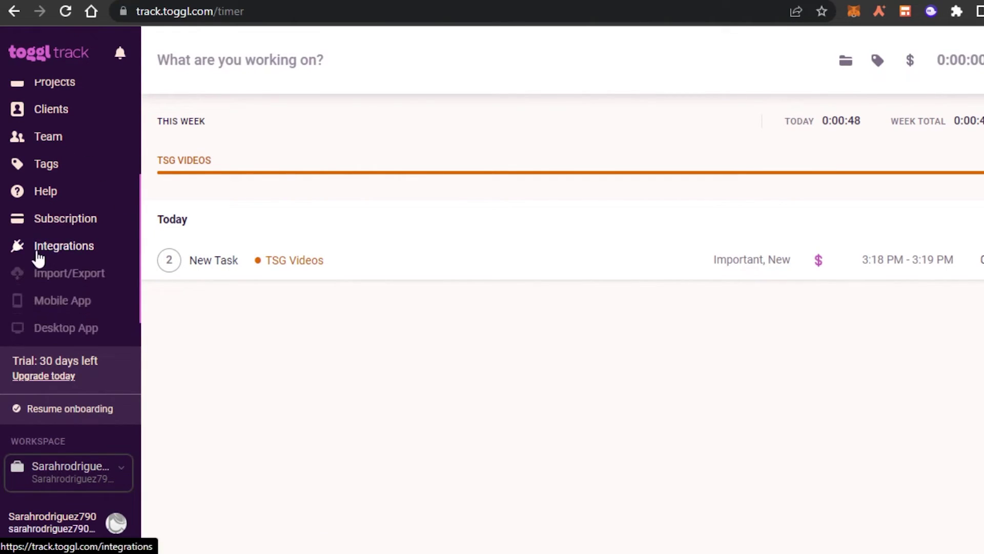
{"action": "left_click", "coordinate": [57, 241]}
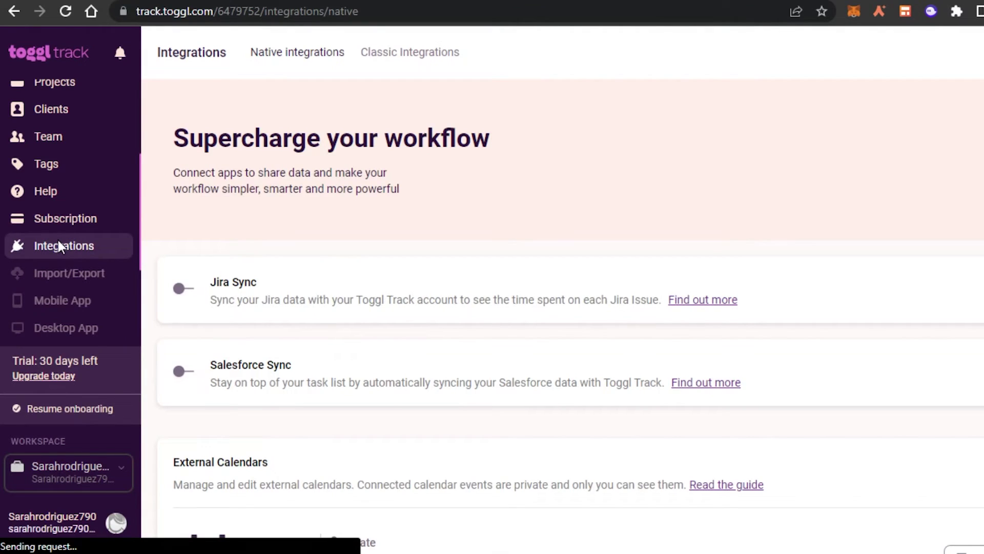
{"action": "scroll", "coordinate": [564, 308], "scroll_direction": "down", "scroll_amount": 5}
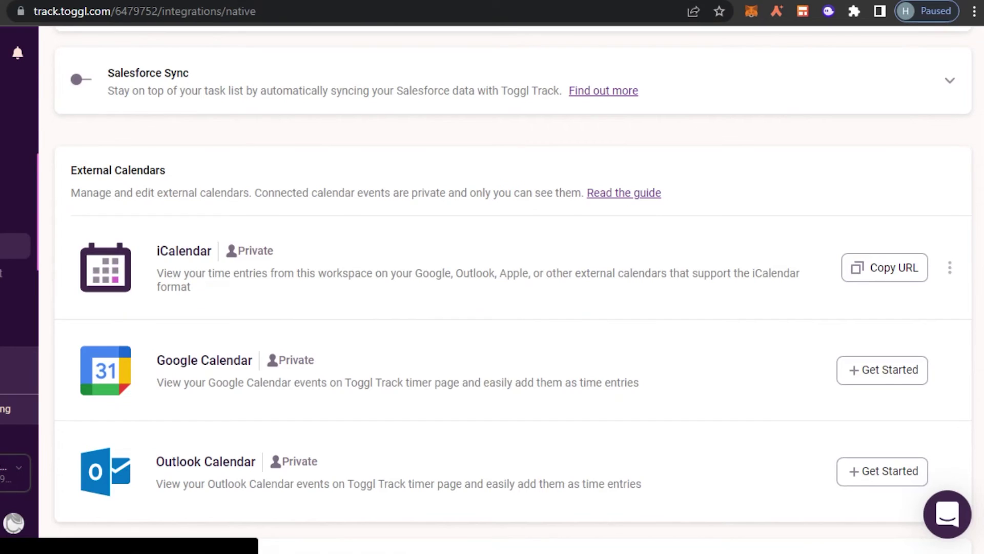
{"action": "scroll", "coordinate": [512, 295], "scroll_direction": "down", "scroll_amount": 15}
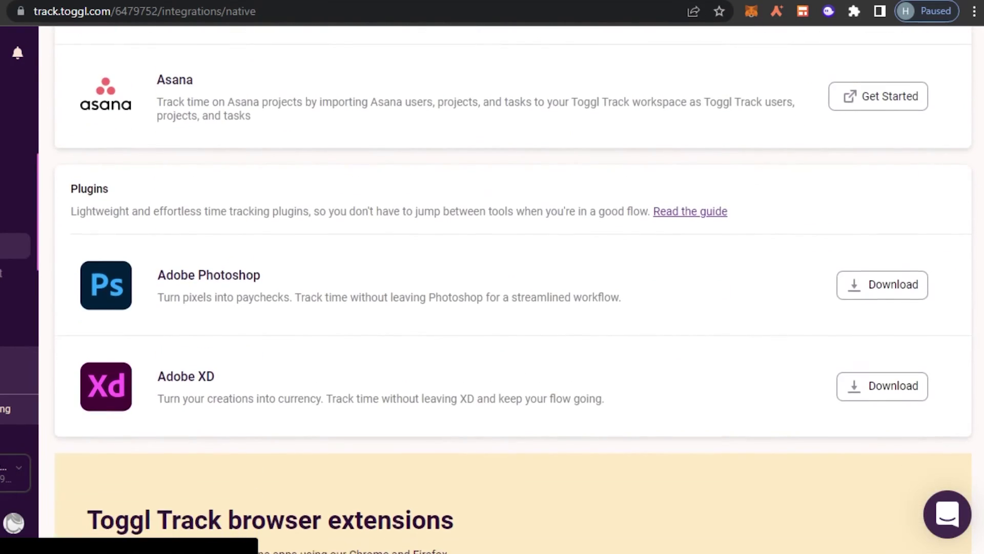
{"action": "scroll", "coordinate": [513, 295], "scroll_direction": "up", "scroll_amount": 20}
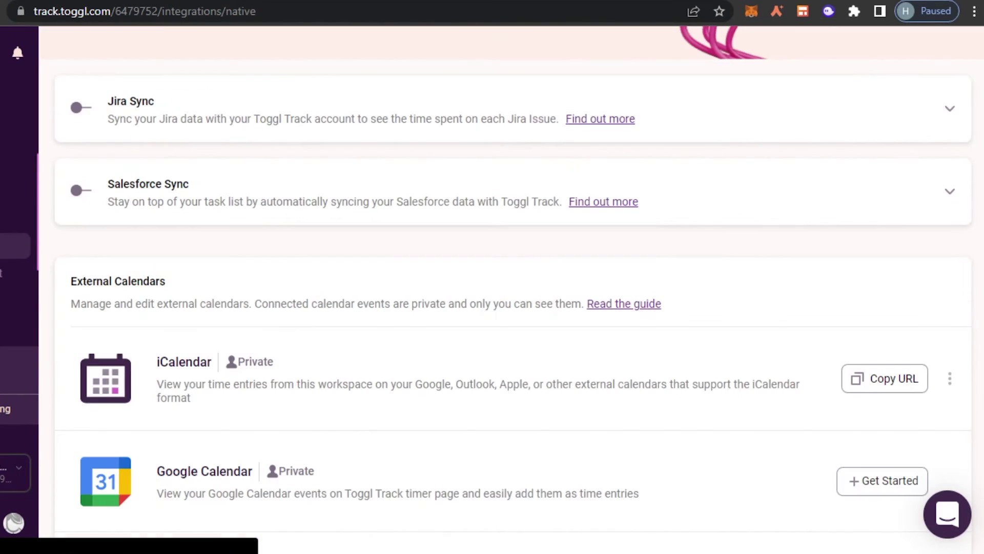
{"action": "scroll", "coordinate": [512, 296], "scroll_direction": "down", "scroll_amount": 4}
{"action": "scroll", "coordinate": [513, 295], "scroll_direction": "down", "scroll_amount": 3}
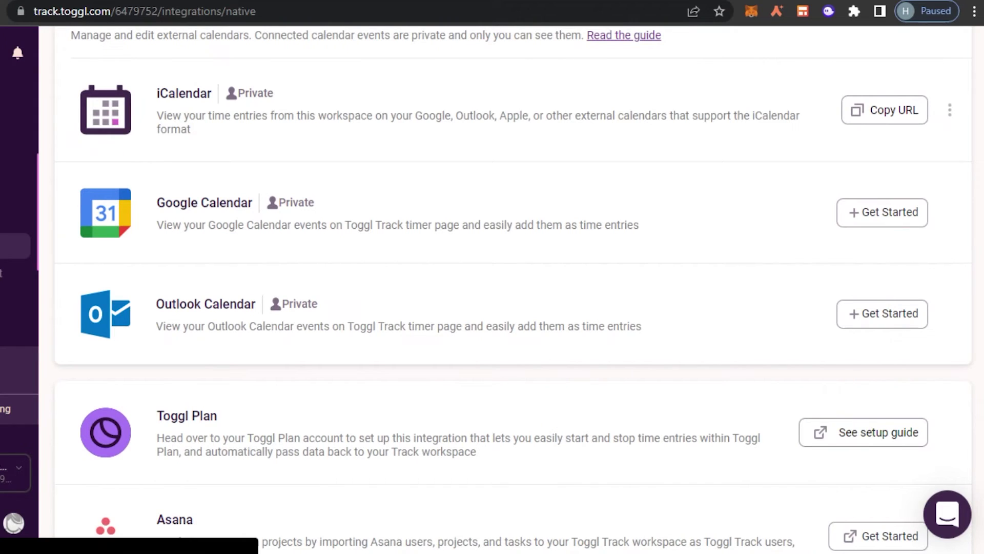
{"action": "scroll", "coordinate": [513, 295], "scroll_direction": "down", "scroll_amount": 7}
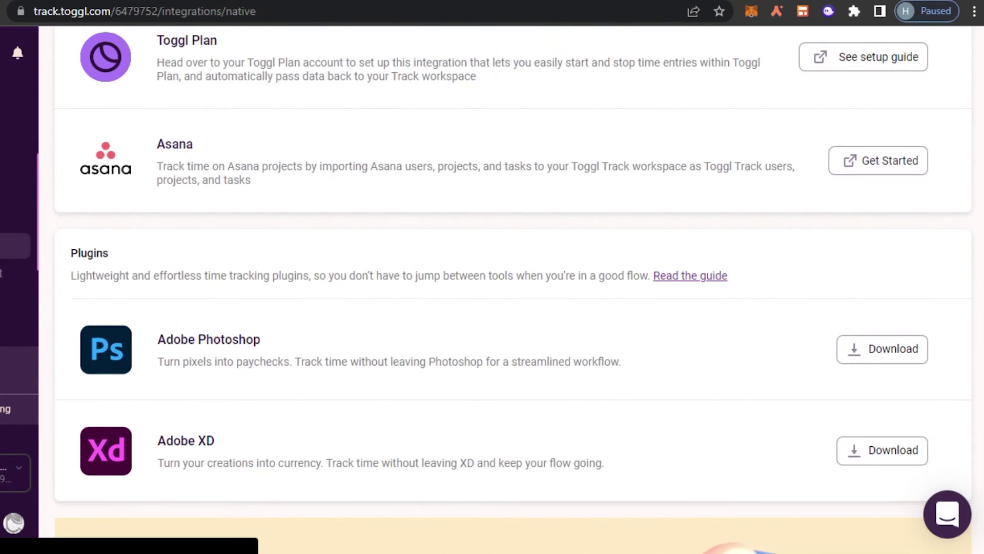
{"action": "scroll", "coordinate": [513, 295], "scroll_direction": "down", "scroll_amount": 4}
{"action": "scroll", "coordinate": [513, 295], "scroll_direction": "down", "scroll_amount": 5}
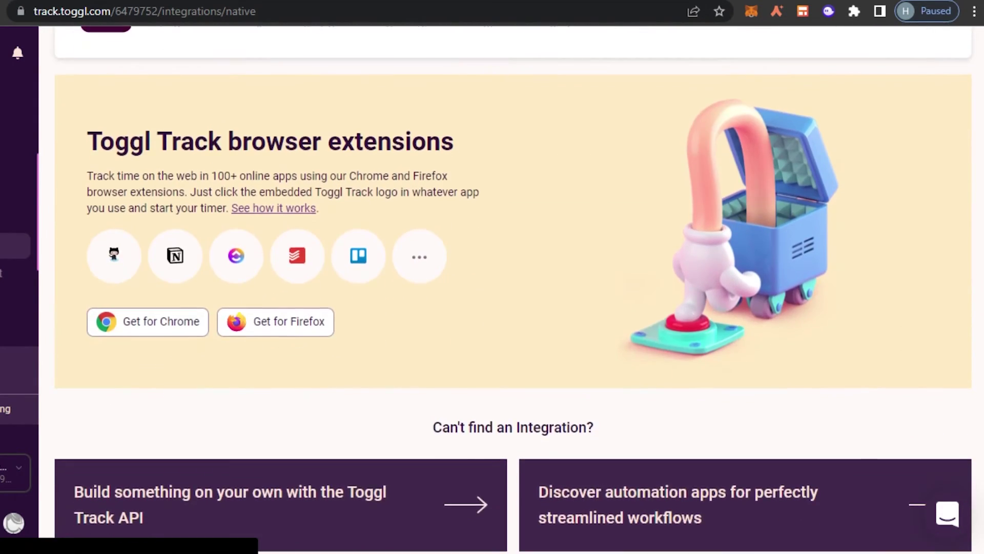
{"action": "scroll", "coordinate": [513, 295], "scroll_direction": "up", "scroll_amount": 20}
{"action": "scroll", "coordinate": [101, 107], "scroll_direction": "up", "scroll_amount": 3}
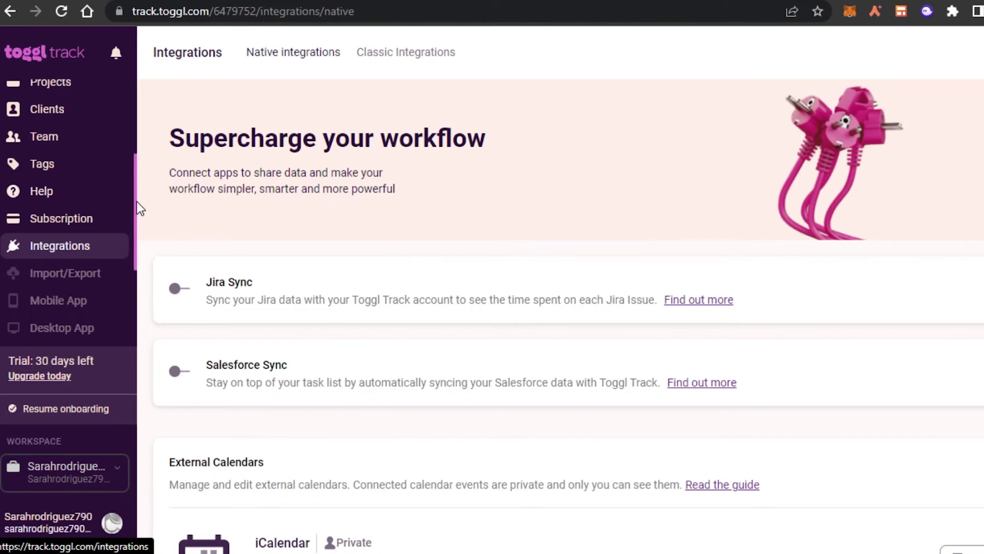
- Select all page content, clear the selection, and scroll further down
{"action": "left_click_drag", "start_coordinate": [136, 200], "coordinate": [143, 226]}
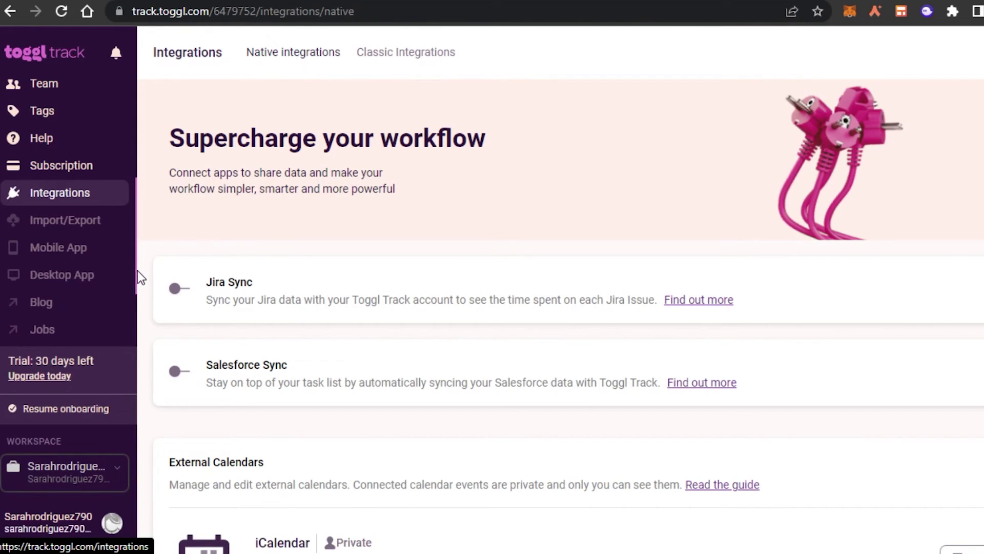
{"action": "key", "text": "ctrl+a"}
{"action": "left_click", "coordinate": [163, 171]}
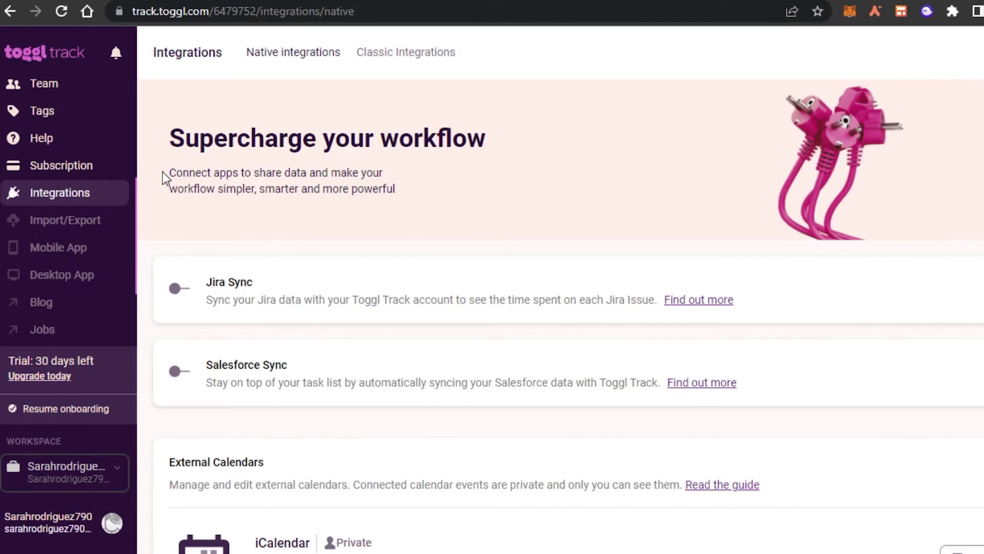
{"action": "scroll", "coordinate": [137, 193], "scroll_direction": "down", "scroll_amount": 3}
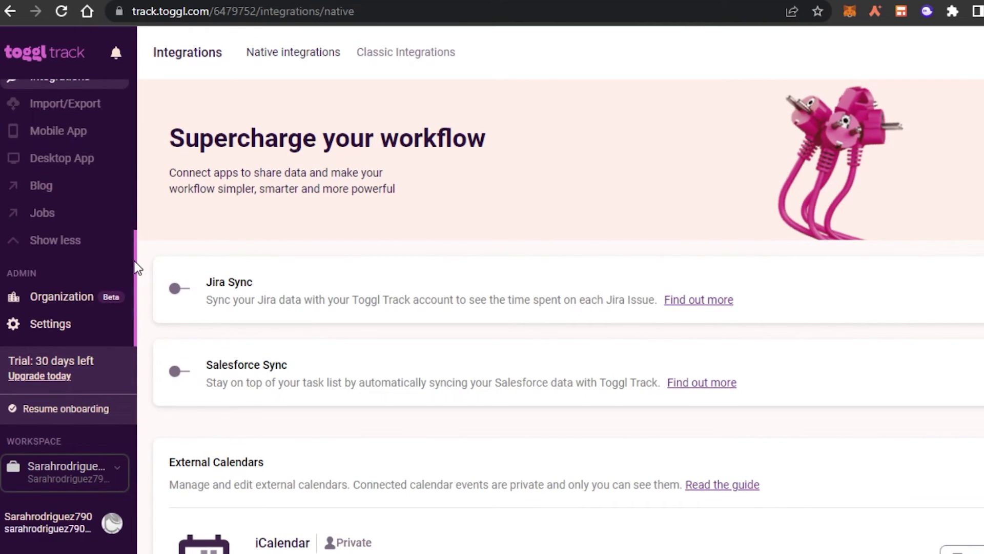
- In workspace Settings, enter 20 as the Default billing hourly rate and confirm it
{"action": "left_click", "coordinate": [61, 323]}
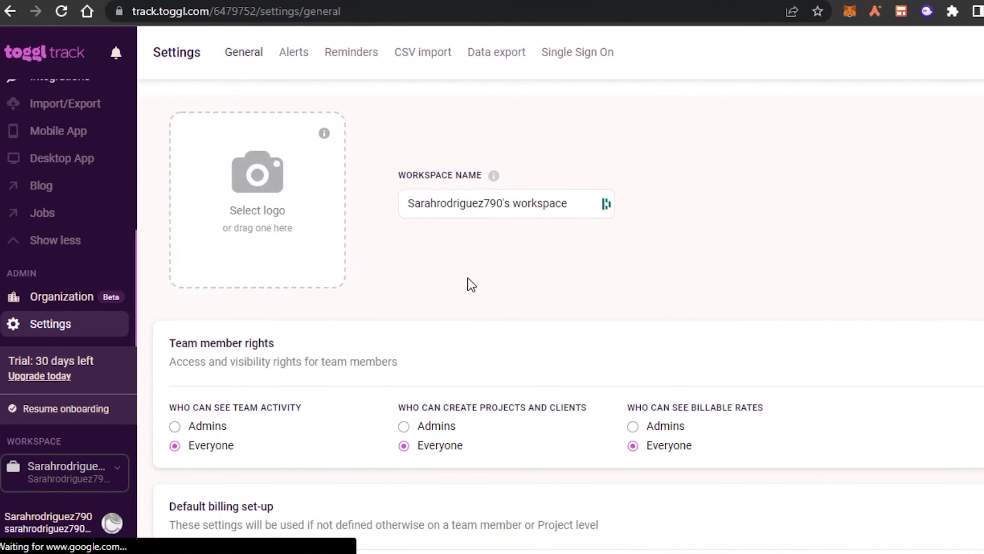
{"action": "scroll", "coordinate": [543, 446], "scroll_direction": "down", "scroll_amount": 10}
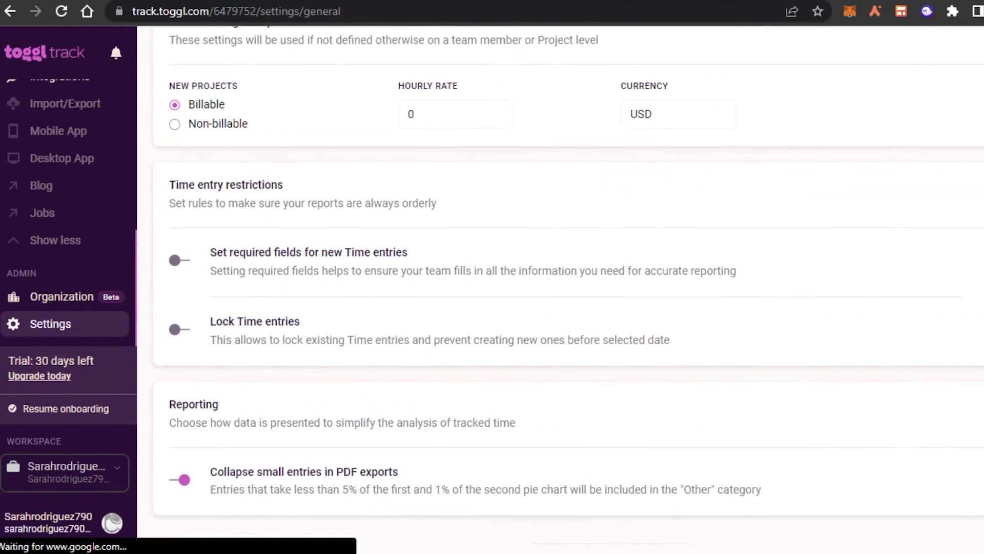
{"action": "scroll", "coordinate": [543, 446], "scroll_direction": "up", "scroll_amount": 2}
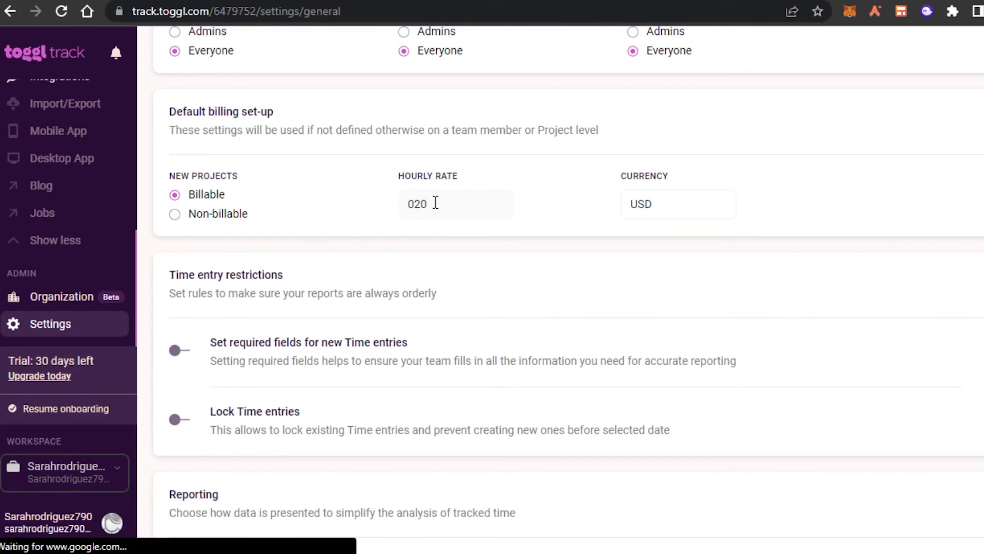
{"action": "type", "text": "020"}
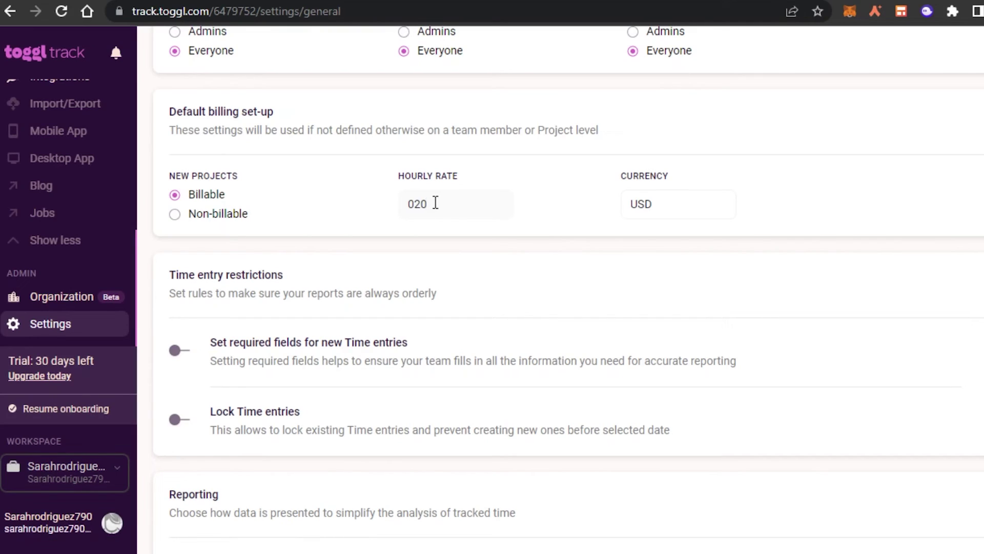
{"action": "left_click", "coordinate": [662, 200]}
{"action": "scroll", "coordinate": [569, 287], "scroll_direction": "down", "scroll_amount": 4}
{"action": "scroll", "coordinate": [569, 287], "scroll_direction": "up", "scroll_amount": 10}
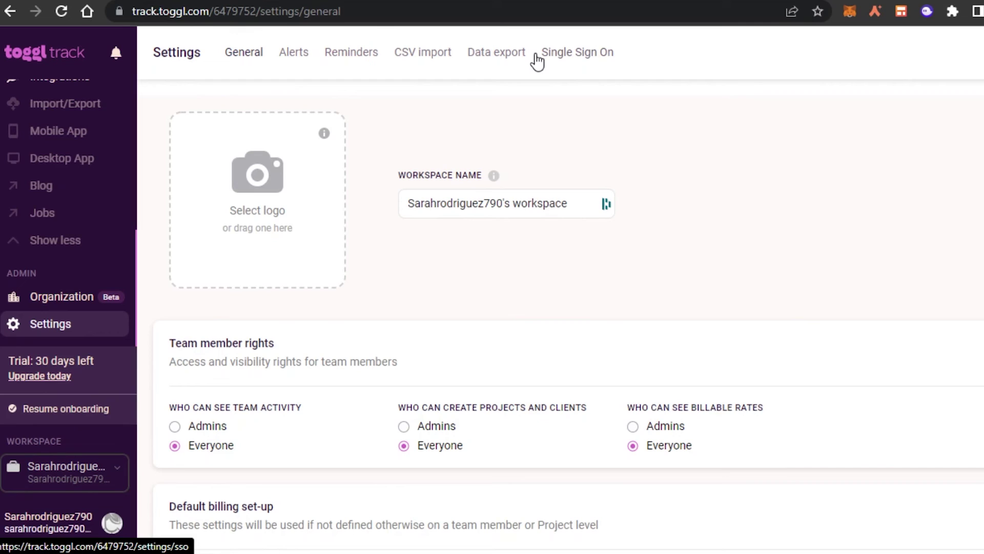
- Fill in a new reminder for the only member tracking under 1 hour per day, then dismiss the dialog
{"action": "left_click", "coordinate": [361, 54]}
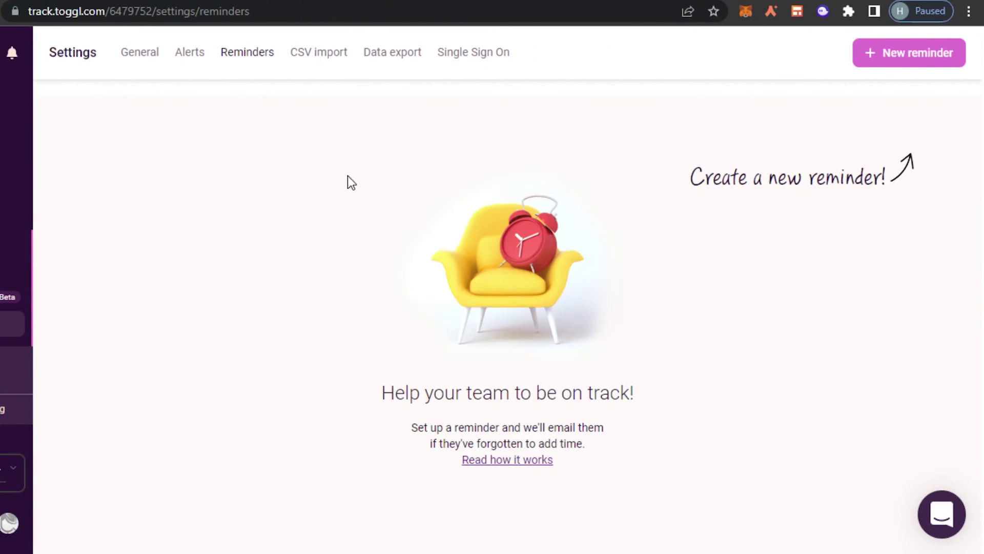
{"action": "left_click", "coordinate": [906, 46]}
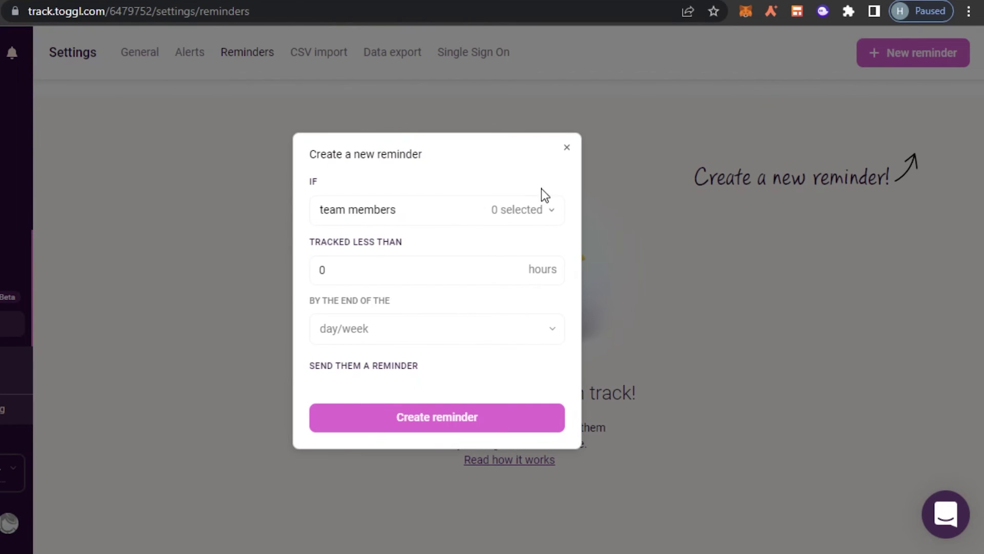
{"action": "left_click", "coordinate": [416, 216]}
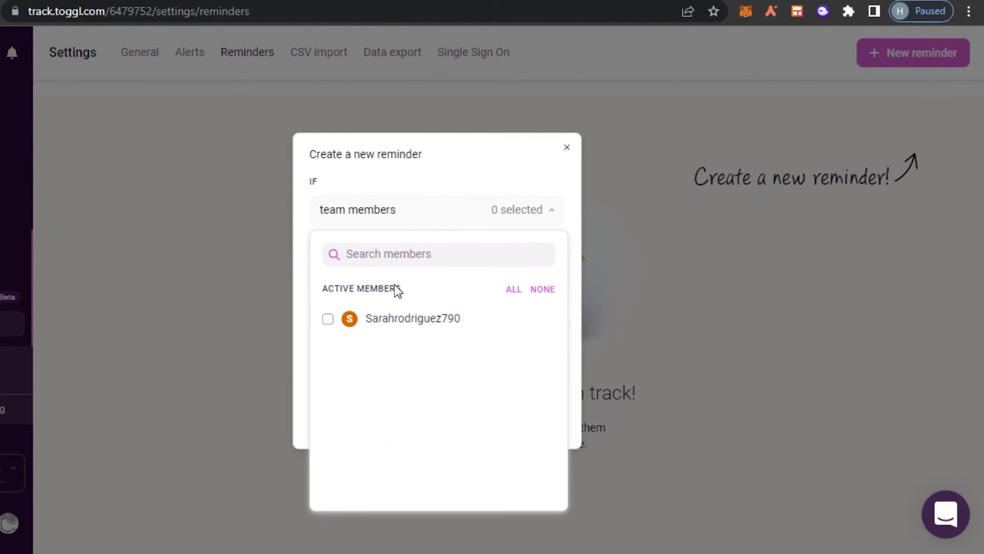
{"action": "left_click", "coordinate": [390, 330]}
{"action": "left_click", "coordinate": [367, 280]}
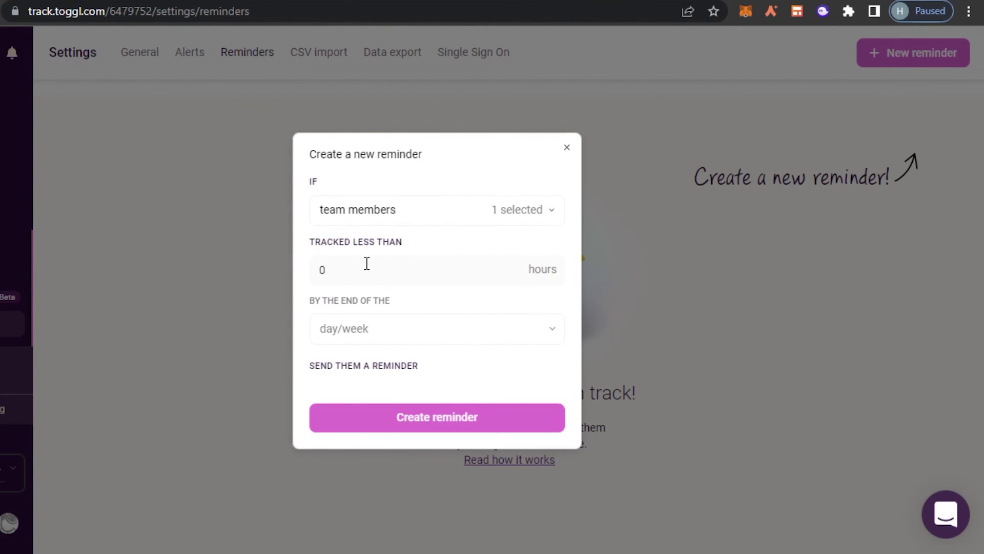
{"action": "type", "text": "1"}
{"action": "left_click", "coordinate": [363, 330]}
{"action": "left_click", "coordinate": [354, 365]}
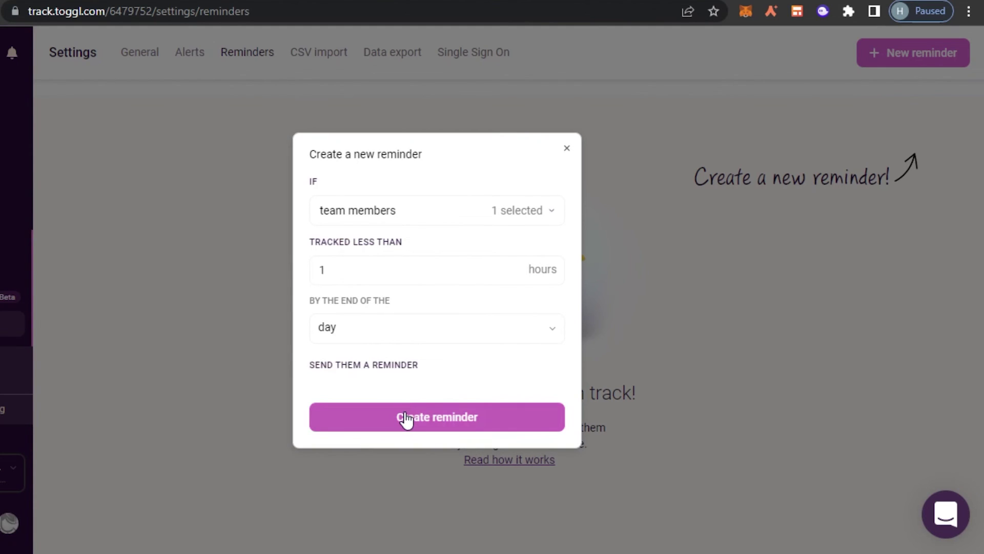
{"action": "left_click", "coordinate": [250, 404]}
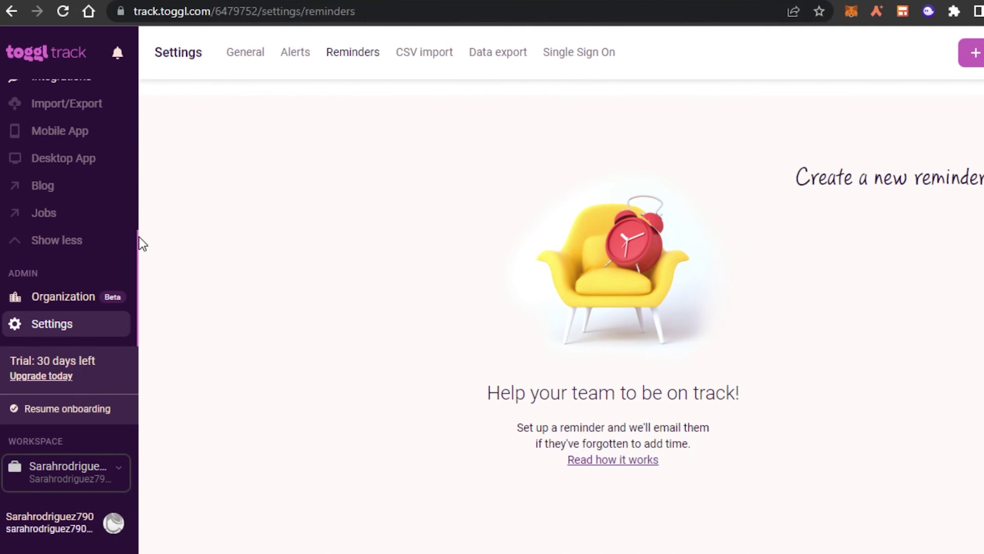
{"action": "left_click_drag", "start_coordinate": [139, 269], "coordinate": [73, 115]}
- Go back to the Timer page showing the 0:00:48 New Task entry and clear the stray selection
{"action": "left_click", "coordinate": [72, 114]}
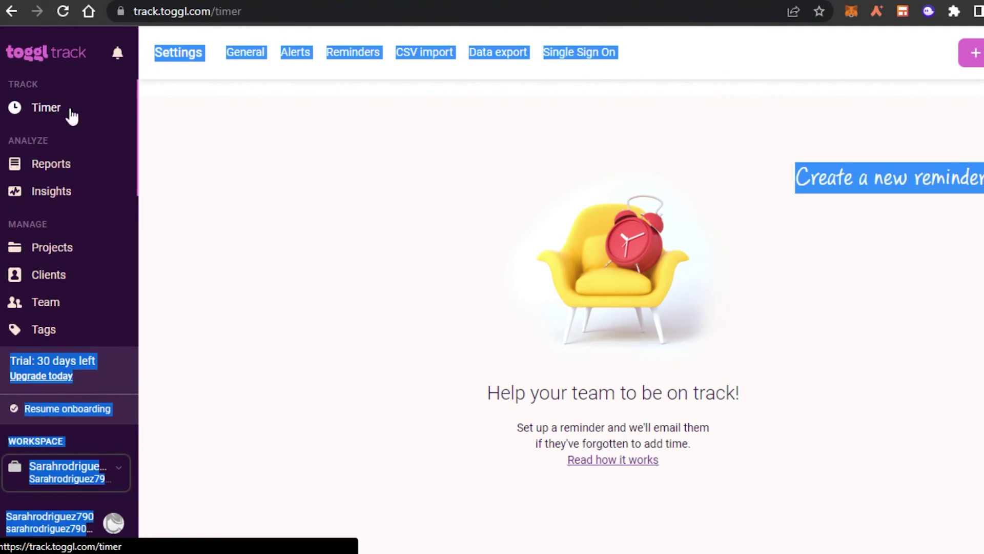
{"action": "left_click", "coordinate": [259, 372]}
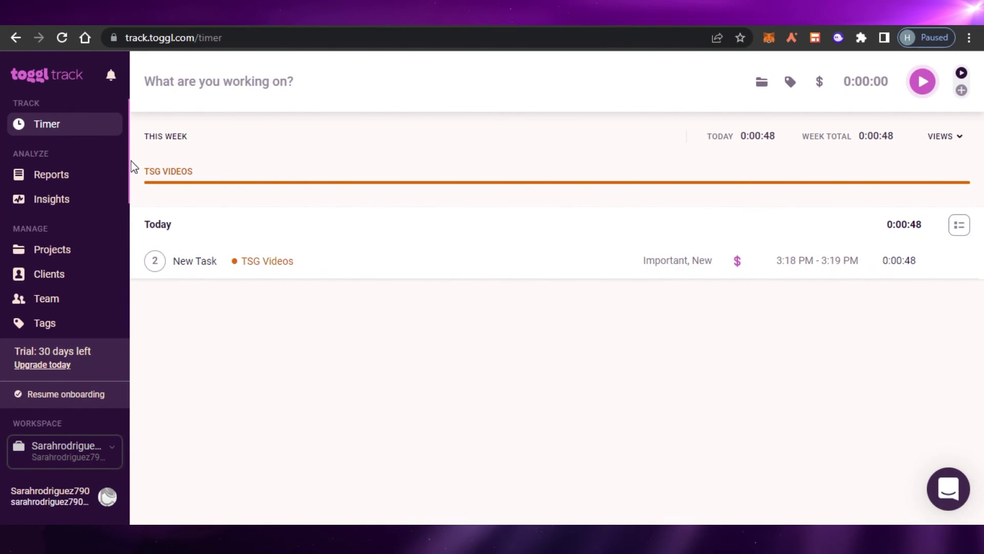
{"action": "left_click_drag", "start_coordinate": [129, 167], "coordinate": [131, 132]}
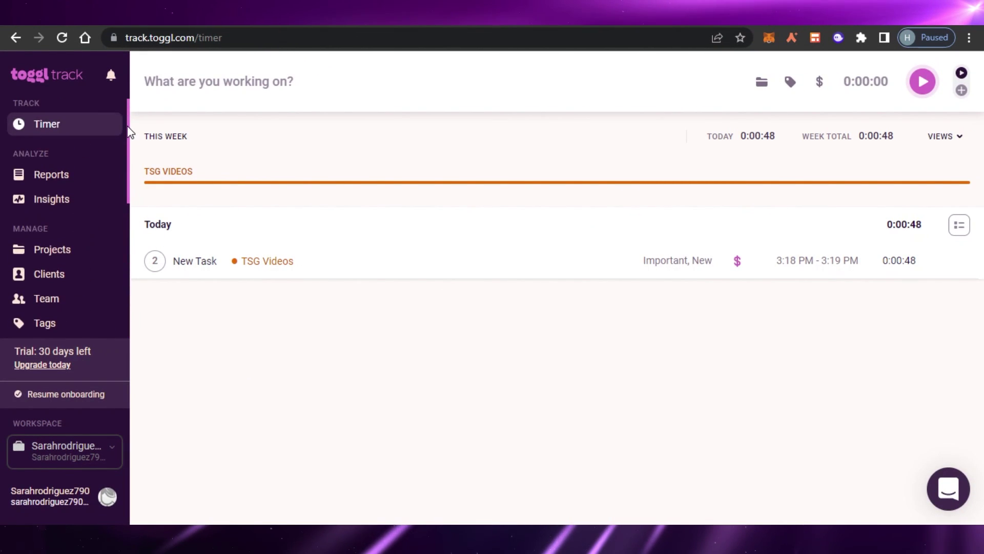